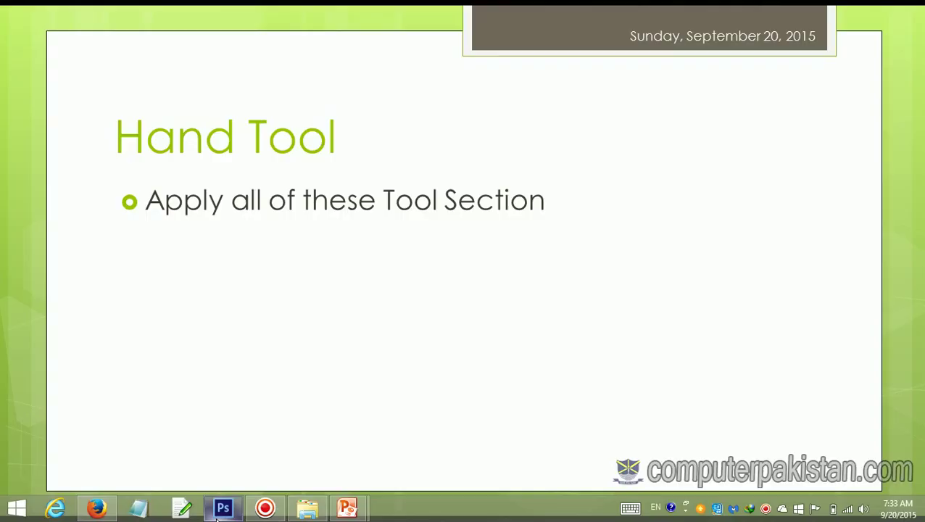
Switch to Photoshop and close the Untitled-1 document without saving its changes
{"action": "left_click", "coordinate": [222, 508]}
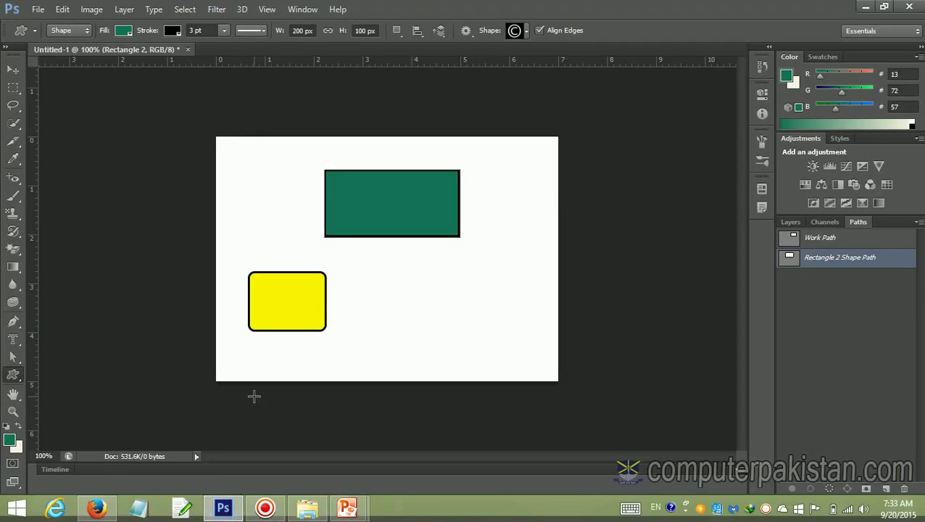
{"action": "left_click", "coordinate": [187, 49]}
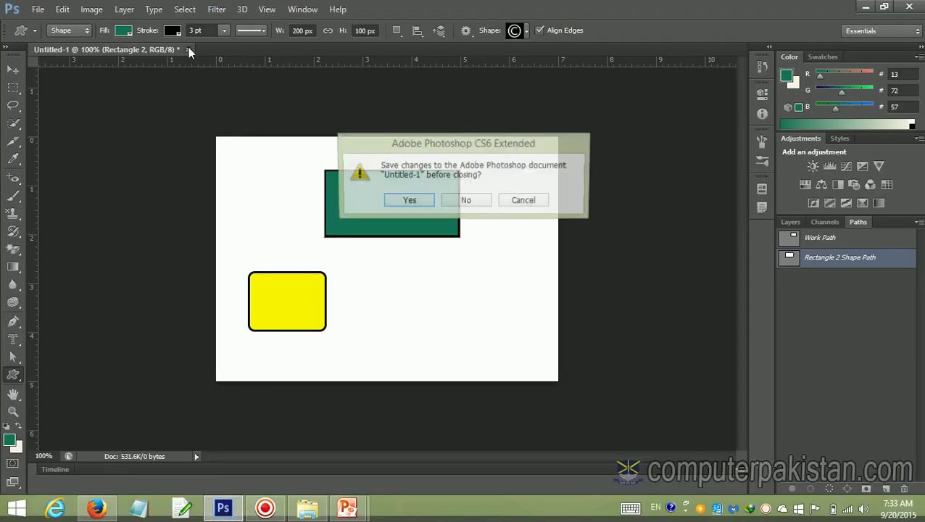
{"action": "left_click", "coordinate": [468, 200]}
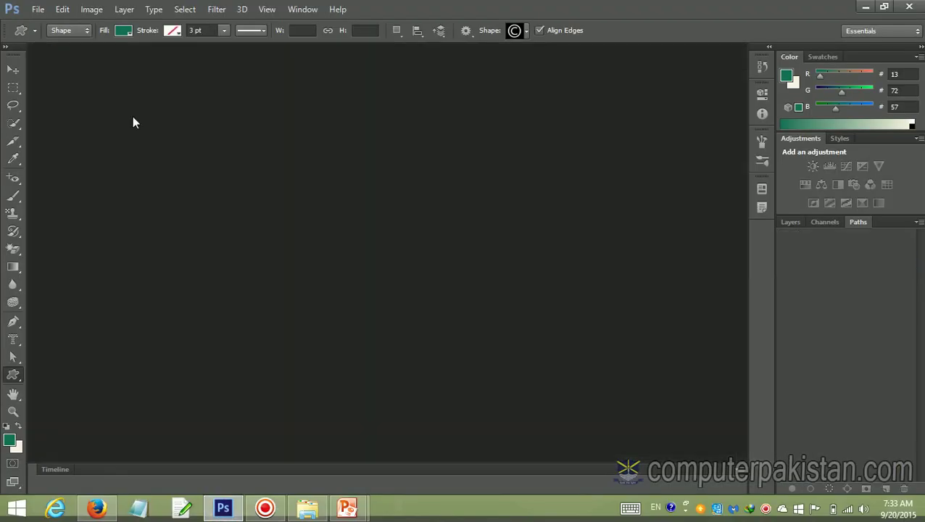
Open the image Ayesha-Omar-Pakistani-Girls-Wallpapers-Free.jpg from the Models folder
{"action": "left_click", "coordinate": [35, 10]}
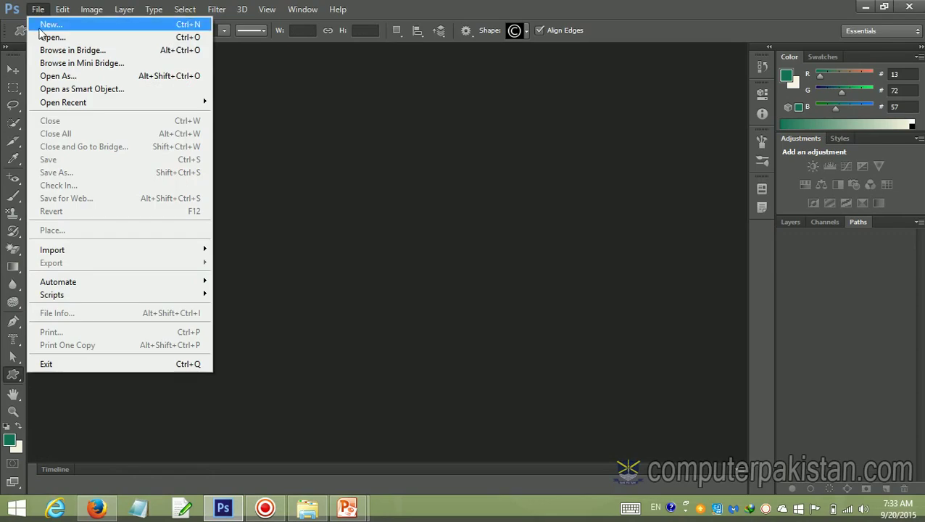
{"action": "left_click", "coordinate": [45, 37]}
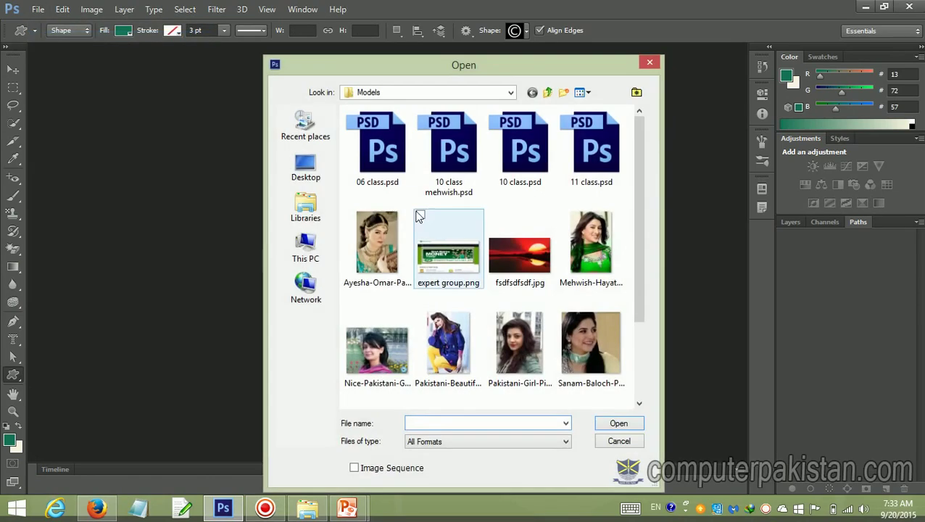
{"action": "left_click", "coordinate": [382, 262]}
{"action": "left_click", "coordinate": [632, 426]}
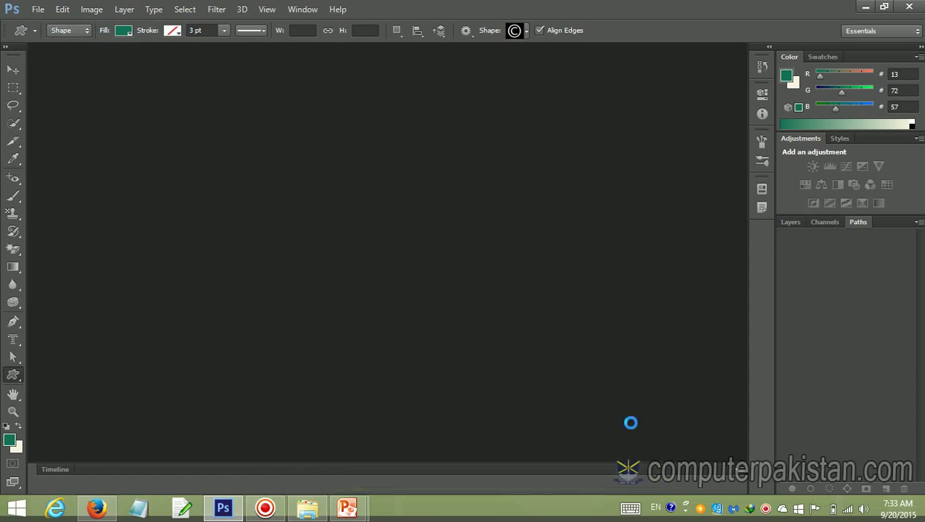
Magnify the portrait to 66.7% around the necklace using the Zoom tool
{"action": "left_click", "coordinate": [13, 394]}
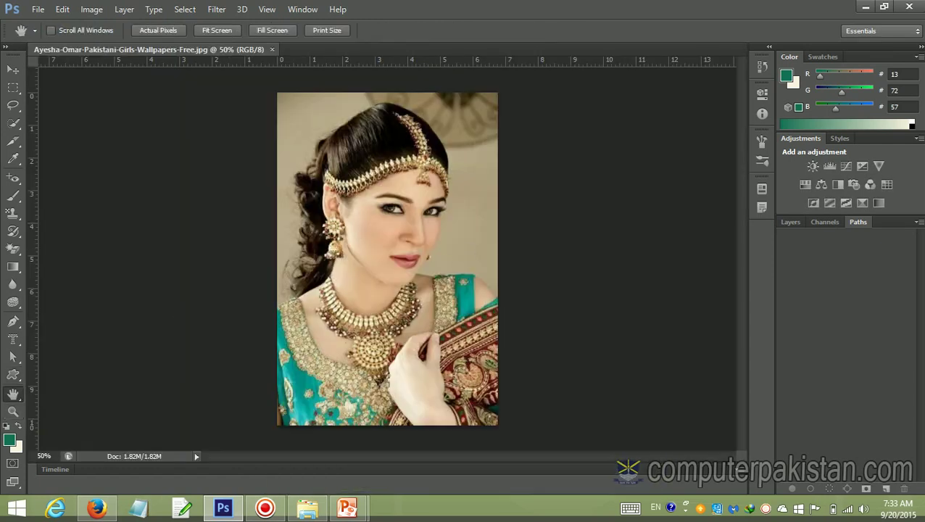
{"action": "left_click", "coordinate": [13, 412]}
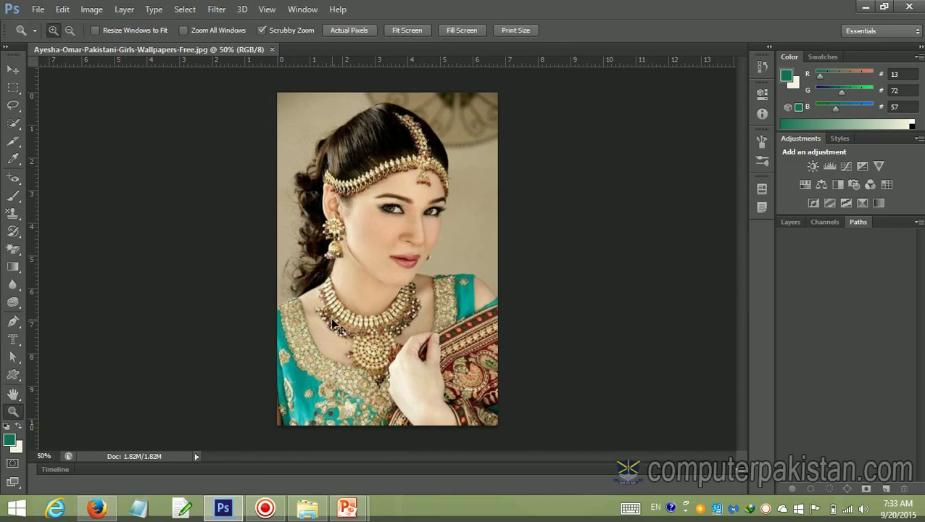
{"action": "left_click", "coordinate": [330, 318]}
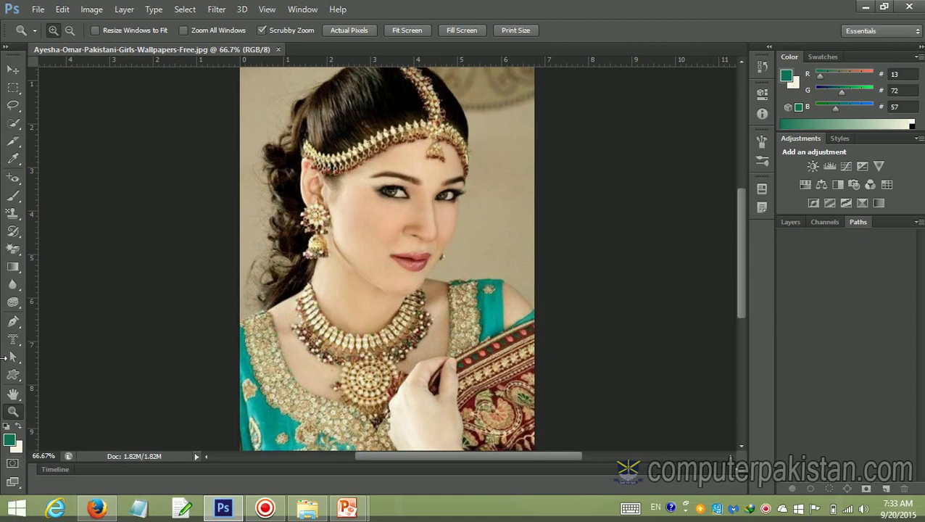
Pan the magnified portrait down and back up with the Hand tool, also shifting the view vertically and horizontally by scrolling
{"action": "left_click", "coordinate": [13, 393]}
{"action": "left_click_drag", "start_coordinate": [429, 189], "coordinate": [355, 347]}
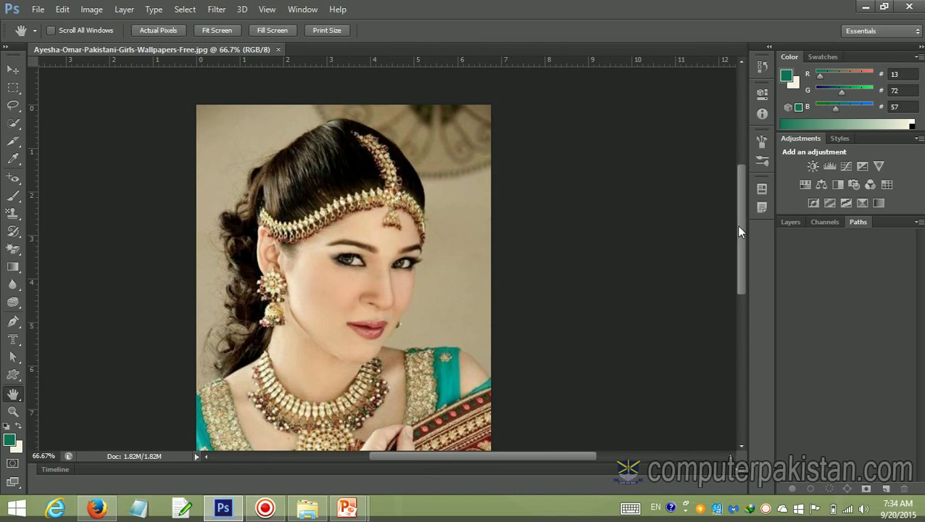
{"action": "left_click_drag", "start_coordinate": [743, 237], "coordinate": [718, 177]}
{"action": "mouse_move", "coordinate": [504, 457]}
{"action": "left_mouse_down"}
{"action": "mouse_move", "coordinate": [654, 460]}
{"action": "mouse_move", "coordinate": [493, 457]}
{"action": "left_mouse_up"}
{"action": "left_click_drag", "start_coordinate": [459, 365], "coordinate": [441, 182]}
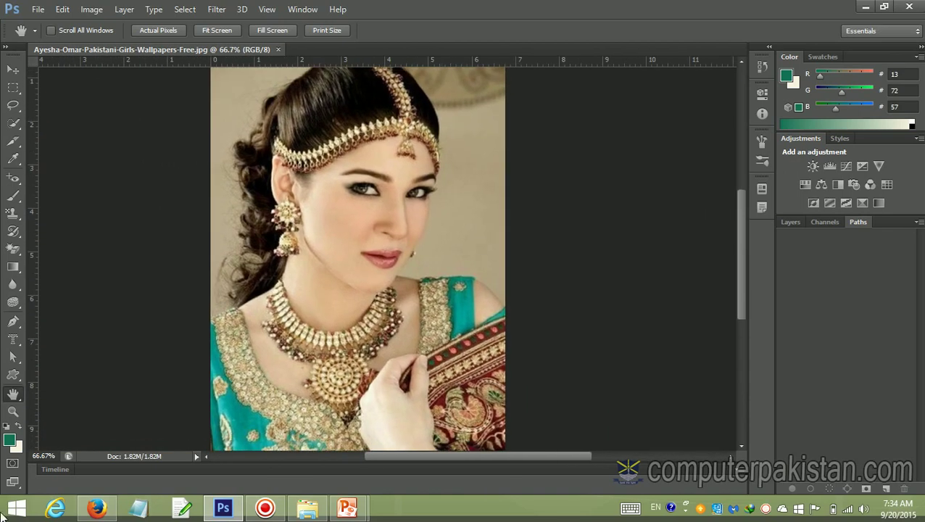
Rotate the canvas view several times with the Rotate View tool, ending at a rotation angle of -2°
{"action": "right_click", "coordinate": [13, 393]}
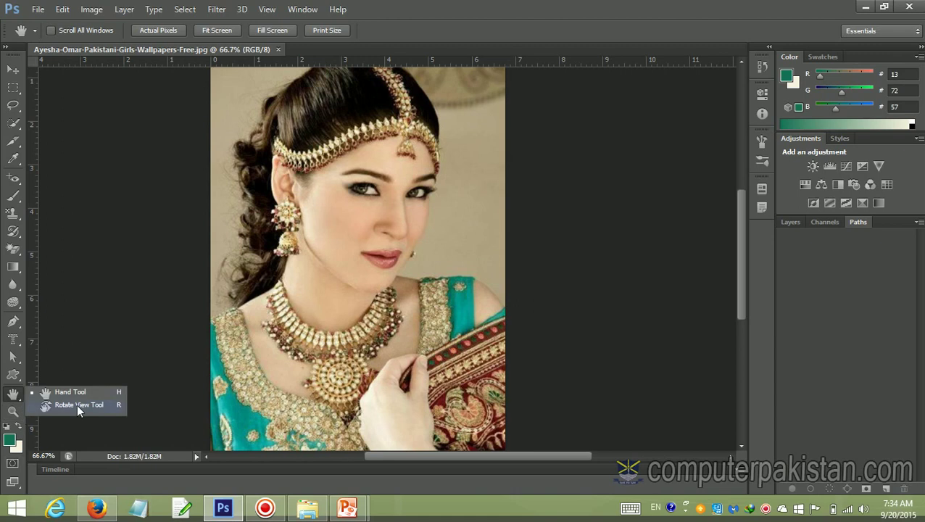
{"action": "left_click", "coordinate": [77, 404]}
{"action": "left_click_drag", "start_coordinate": [462, 127], "coordinate": [462, 172]}
{"action": "left_click_drag", "start_coordinate": [439, 210], "coordinate": [472, 239]}
{"action": "left_click_drag", "start_coordinate": [425, 192], "coordinate": [284, 175]}
{"action": "left_click_drag", "start_coordinate": [346, 174], "coordinate": [391, 218]}
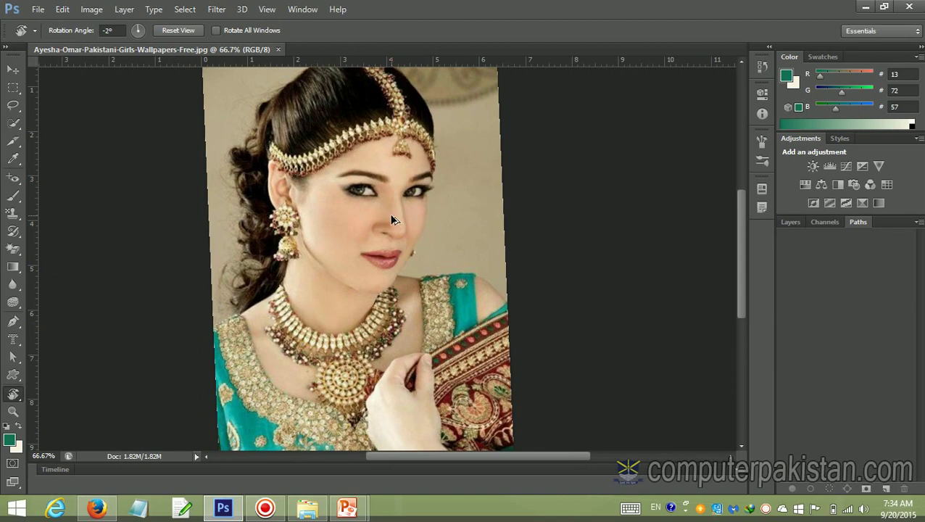
Return to the Hand tool and shift the tilted portrait slightly downward
{"action": "right_click", "coordinate": [13, 397]}
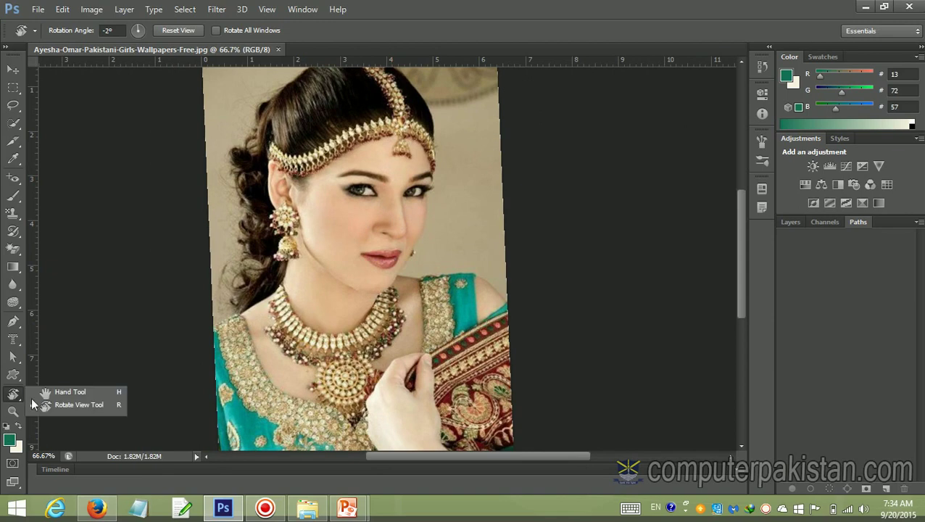
{"action": "left_click", "coordinate": [55, 392]}
{"action": "mouse_move", "coordinate": [363, 264]}
{"action": "left_mouse_down"}
{"action": "mouse_move", "coordinate": [382, 281]}
{"action": "mouse_move", "coordinate": [366, 278]}
{"action": "left_mouse_up"}
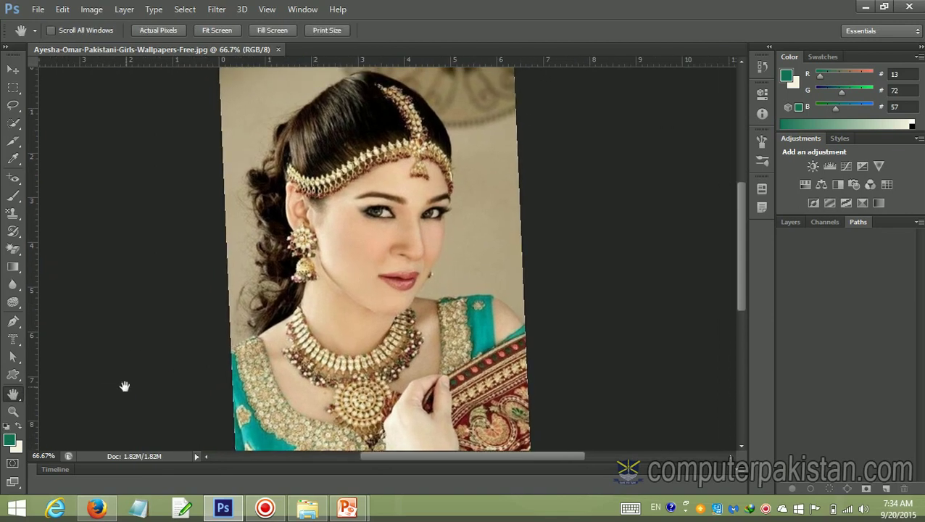
Using the Zoom tool's presets, view the portrait at Actual Pixels, Fit Screen, Fill Screen and Print Size
{"action": "left_click", "coordinate": [12, 412]}
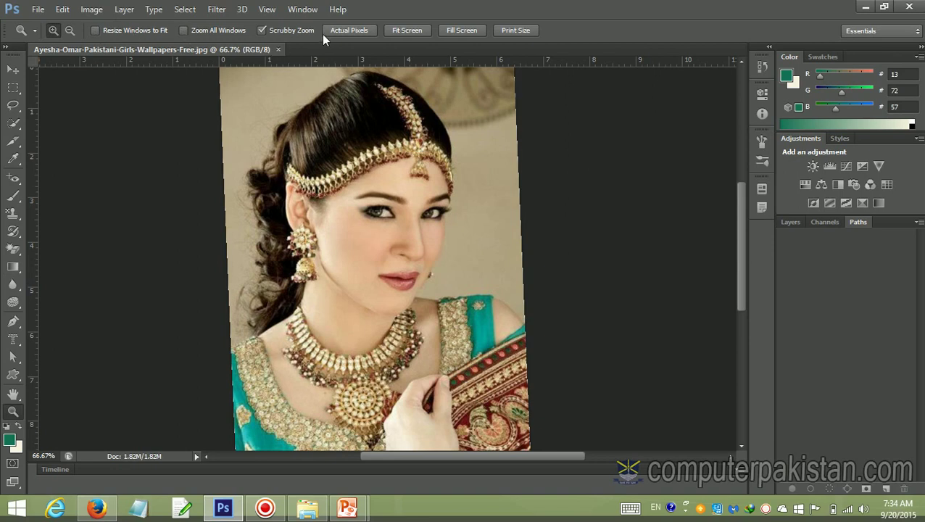
{"action": "left_click", "coordinate": [343, 32]}
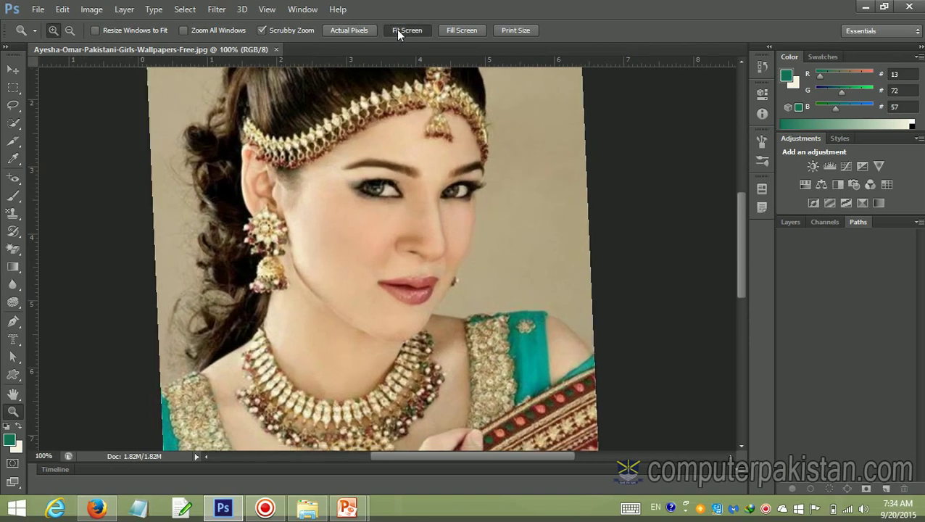
{"action": "left_click", "coordinate": [398, 33]}
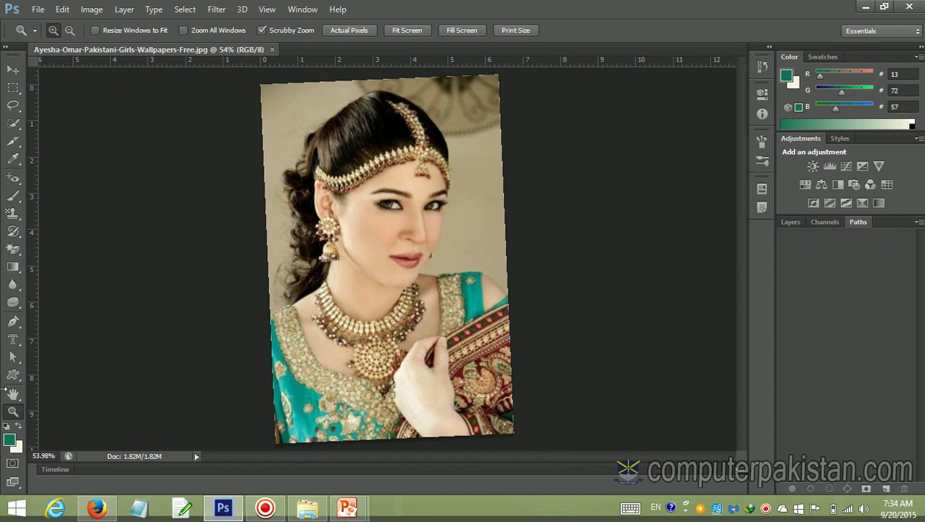
{"action": "left_click", "coordinate": [462, 31]}
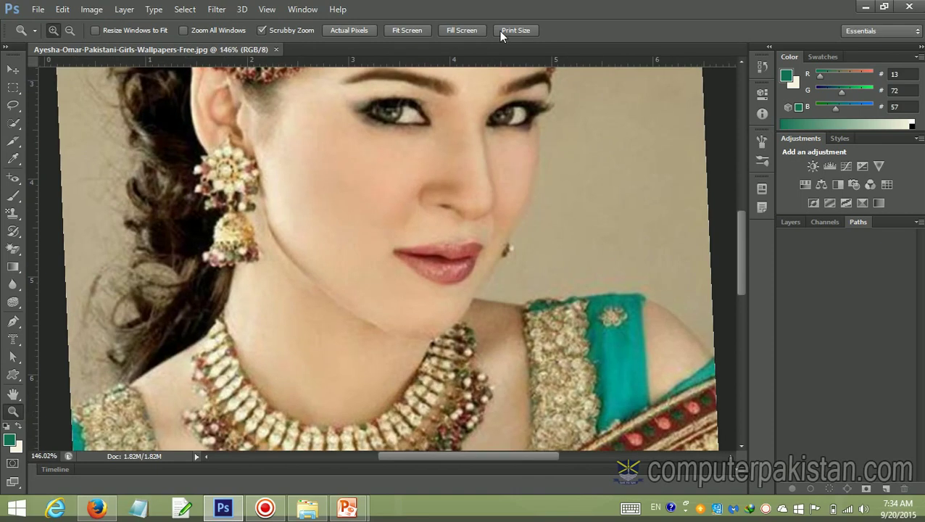
{"action": "left_click", "coordinate": [500, 32]}
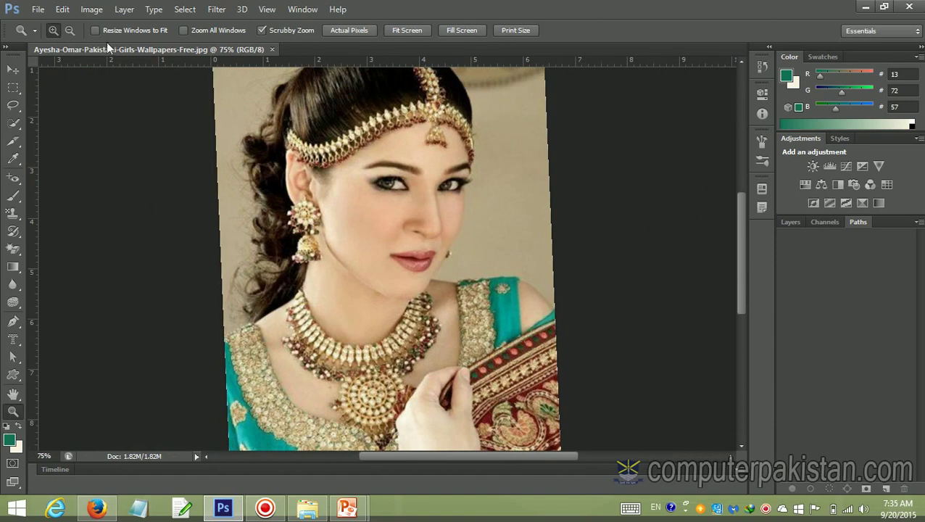
Zoom the portrait out to 50%, and magnify it to 200% around the earring
{"action": "left_click", "coordinate": [75, 32]}
{"action": "left_click", "coordinate": [306, 158]}
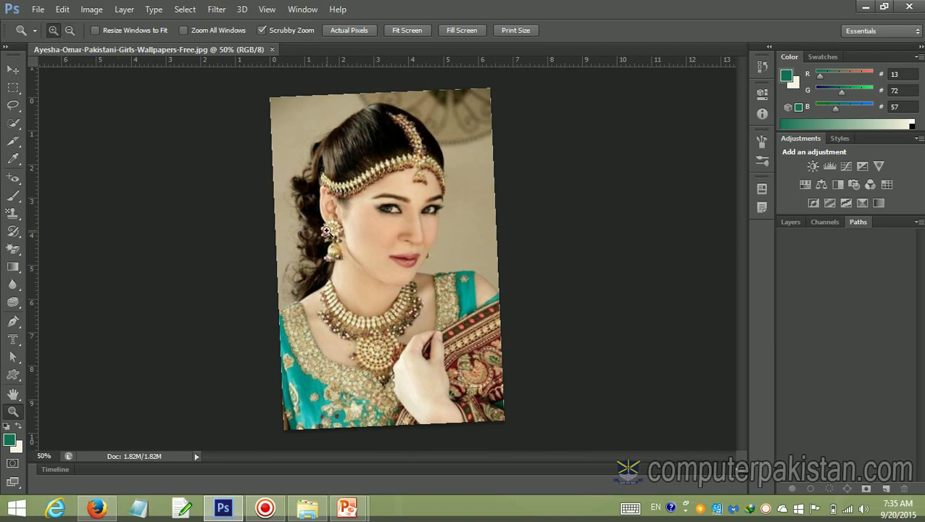
{"action": "left_click", "coordinate": [53, 30]}
{"action": "left_click", "coordinate": [53, 30]}
{"action": "left_click", "coordinate": [52, 30]}
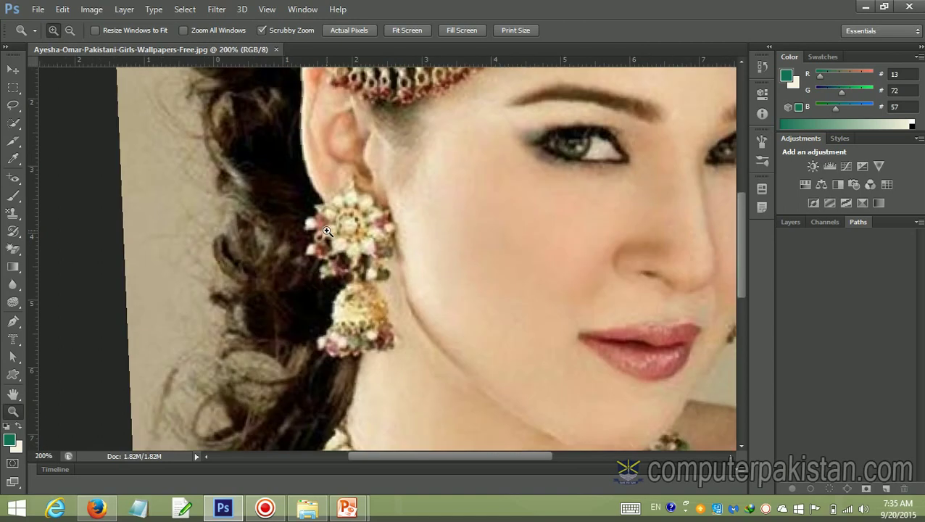
Set the Zoom tool to zoom out and reduce the portrait's view to 33.3%
{"action": "left_click", "coordinate": [69, 31]}
{"action": "left_click", "coordinate": [374, 239]}
{"action": "left_click", "coordinate": [373, 239]}
{"action": "left_click", "coordinate": [373, 239]}
{"action": "left_click", "coordinate": [373, 239]}
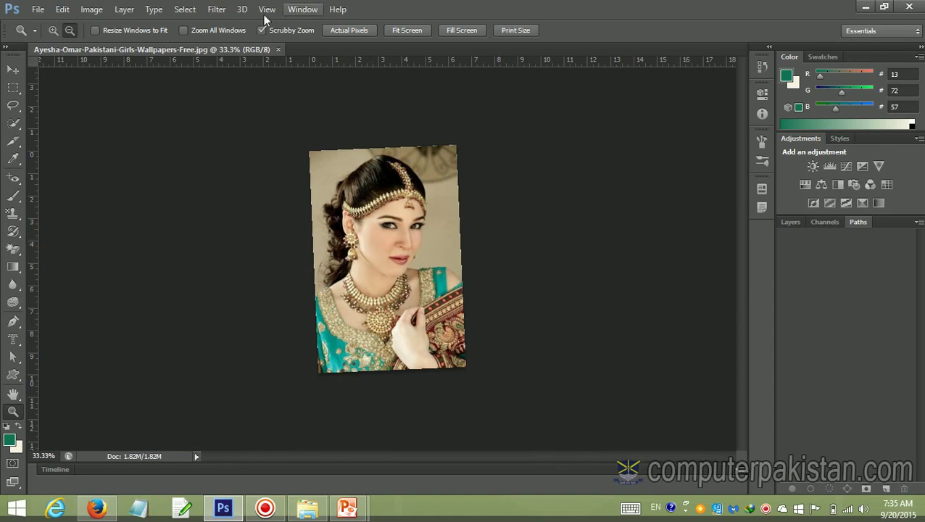
Switch from the Rotate View tool to the Move tool and close the portrait image
{"action": "left_click", "coordinate": [12, 396]}
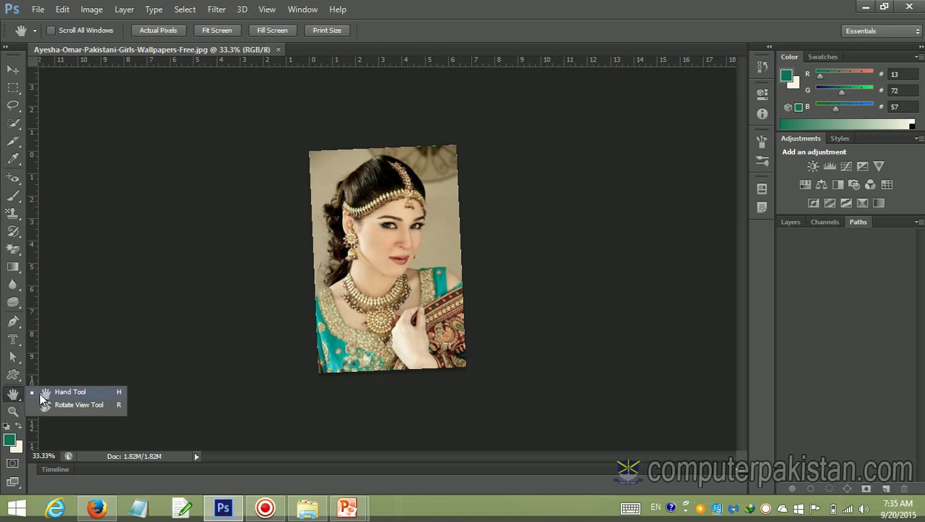
{"action": "left_click", "coordinate": [53, 404]}
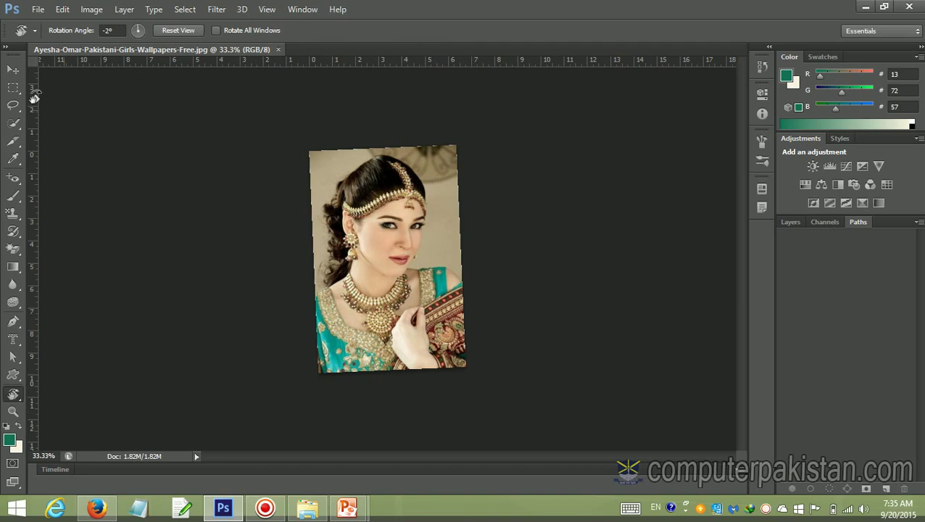
{"action": "left_click", "coordinate": [14, 72]}
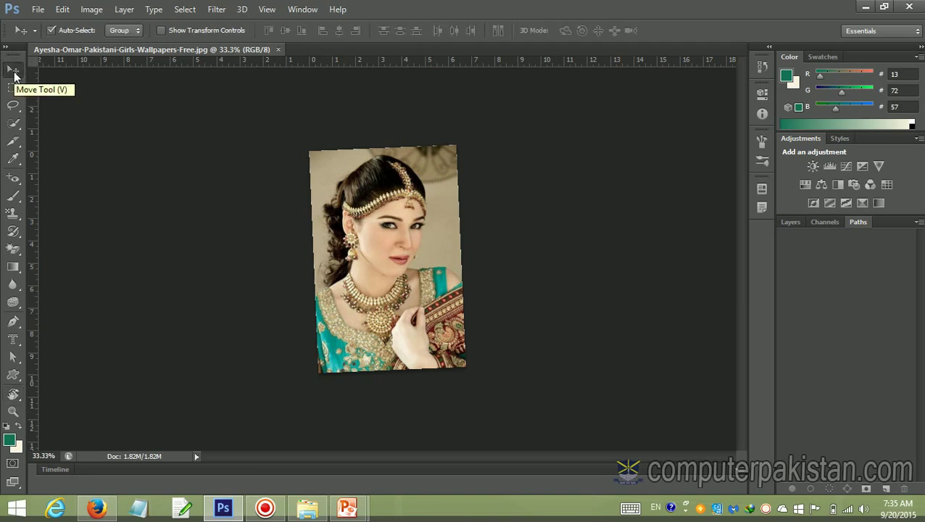
{"action": "left_click", "coordinate": [277, 49]}
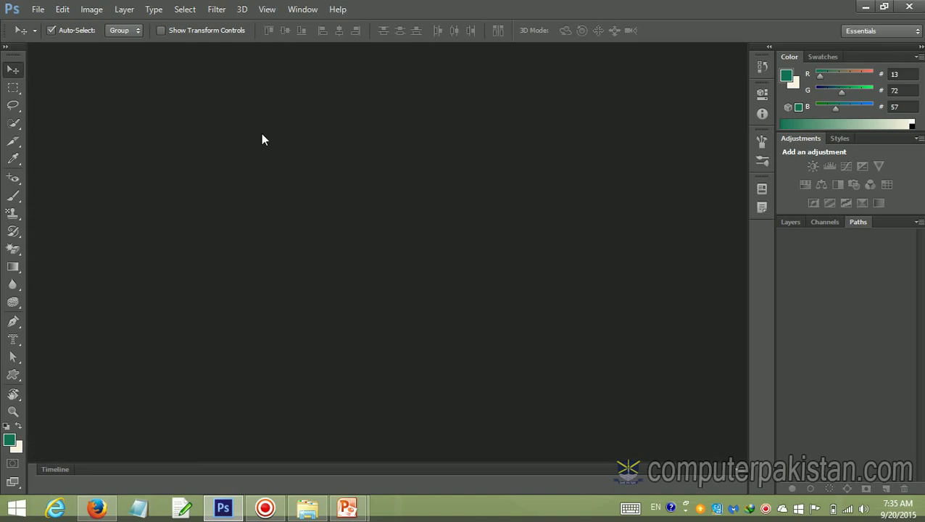
Open the image Pakistani-Beautiful-Girl-with-Long-Hair-Style.jpg from the Models folder
{"action": "left_click", "coordinate": [37, 9]}
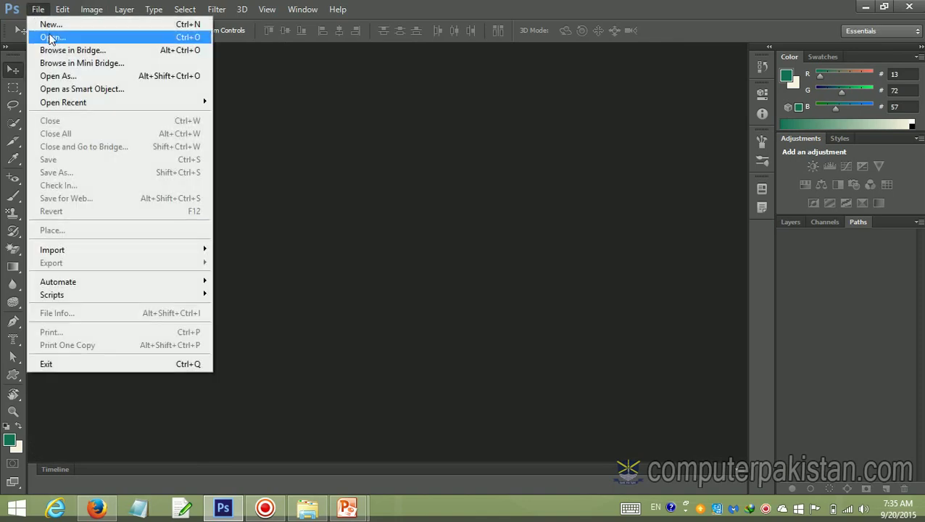
{"action": "left_click", "coordinate": [51, 37]}
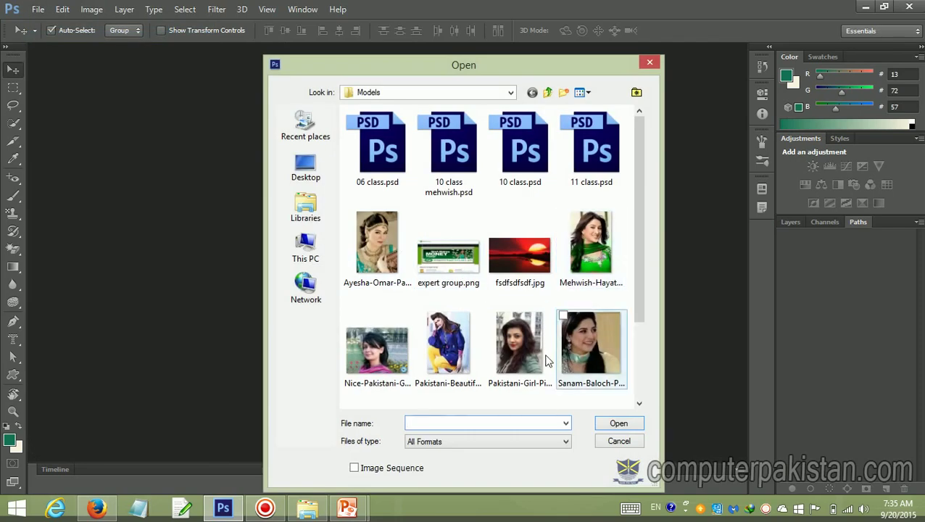
{"action": "left_click", "coordinate": [508, 340]}
{"action": "left_click", "coordinate": [454, 366]}
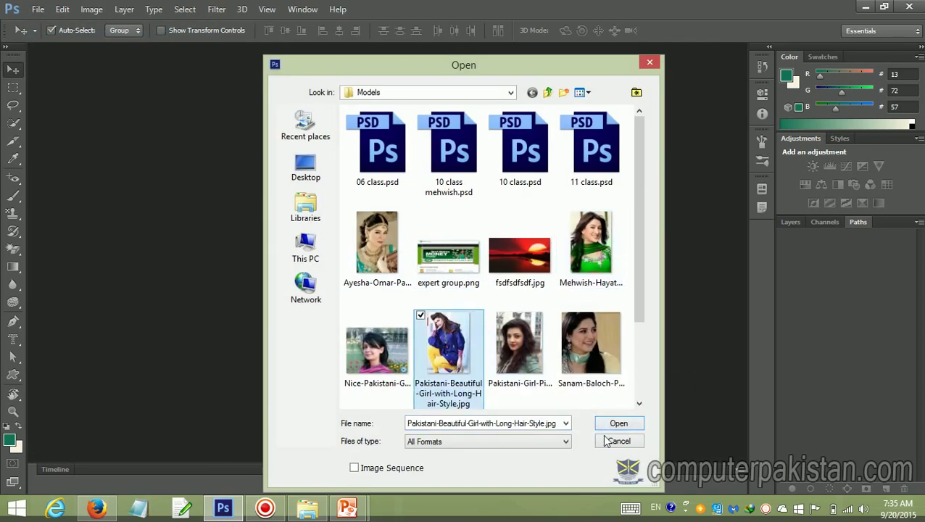
{"action": "left_click", "coordinate": [616, 424]}
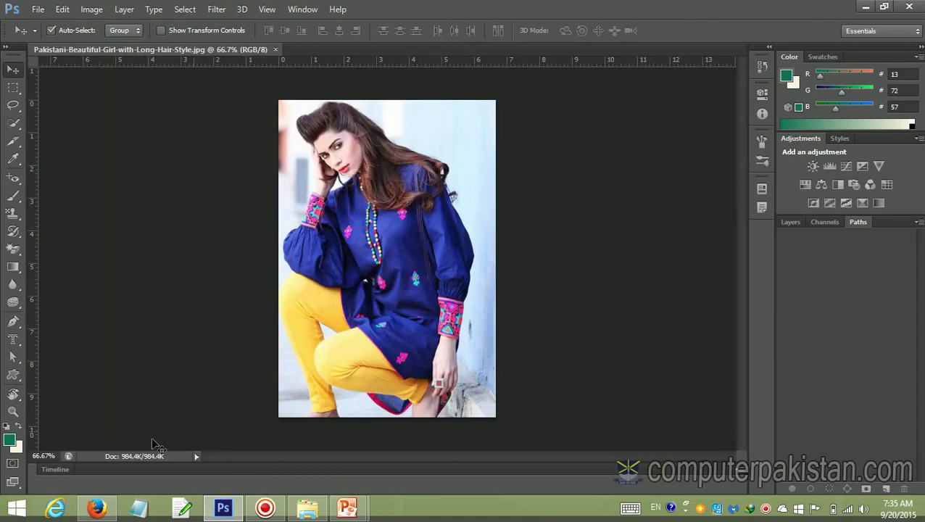
Activate the Hand tool in place of Rotate View, followed by the Zoom tool
{"action": "left_click", "coordinate": [12, 396]}
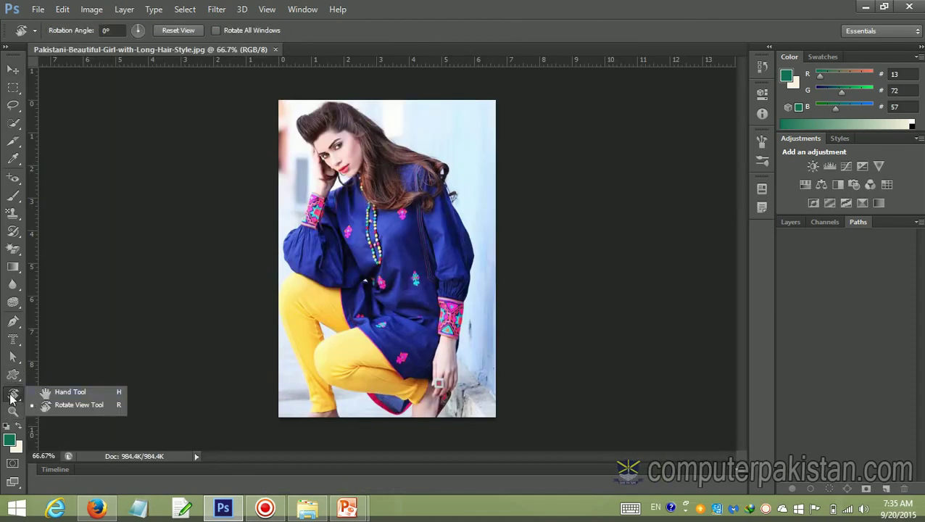
{"action": "left_click", "coordinate": [61, 392]}
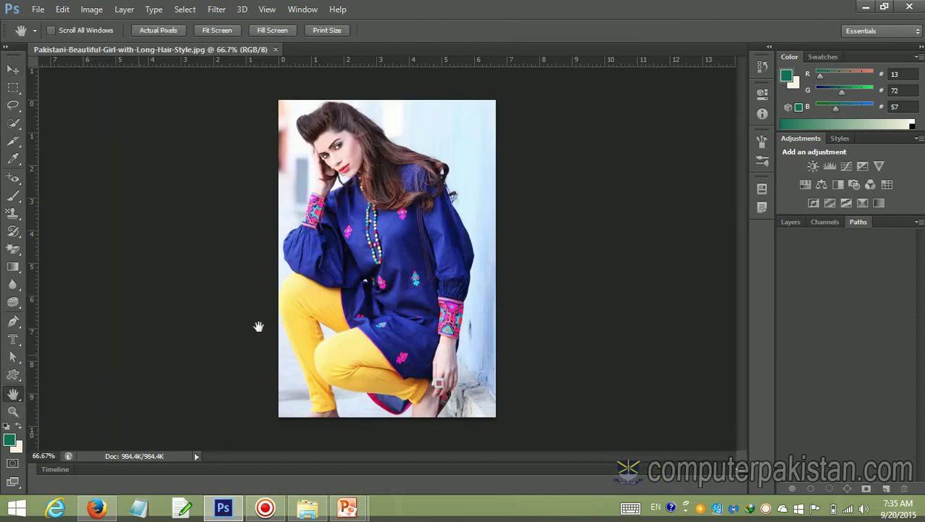
{"action": "left_click", "coordinate": [13, 411]}
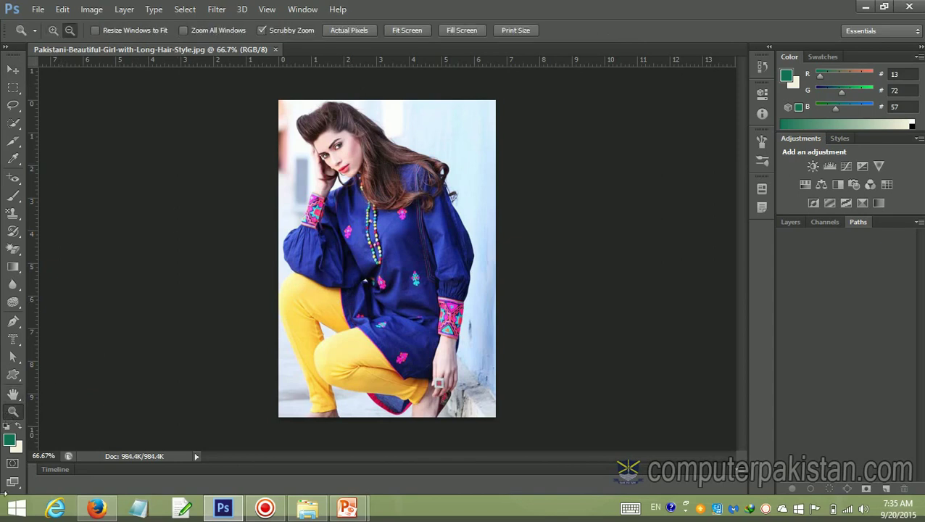
Create a new 7 × 5 inch document at 72 pixels/inch with a white background and return to the opened photo
{"action": "left_click", "coordinate": [42, 9]}
{"action": "left_click", "coordinate": [58, 27]}
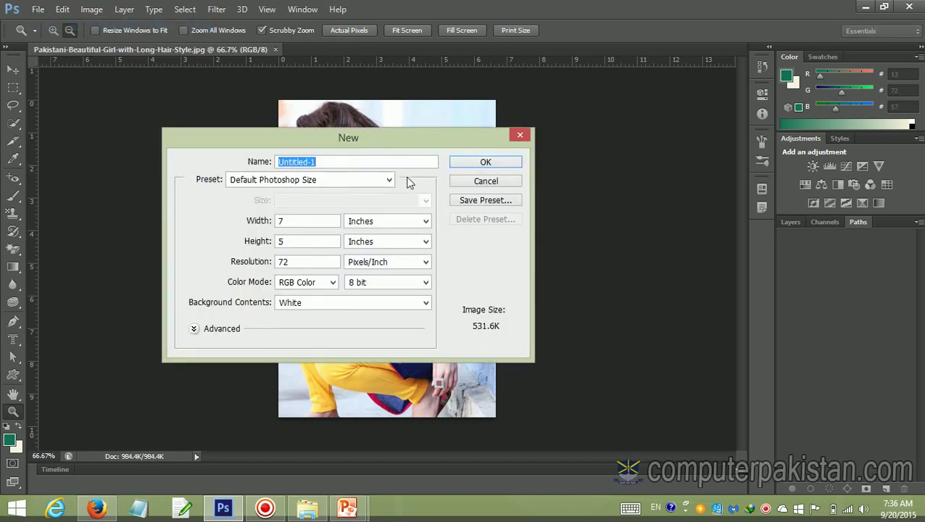
{"action": "left_click", "coordinate": [488, 162]}
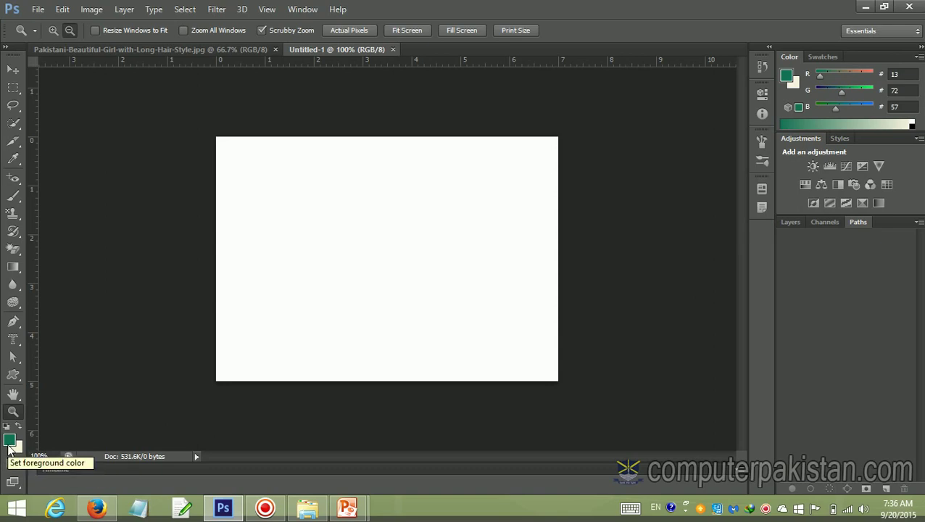
{"action": "left_click", "coordinate": [206, 50]}
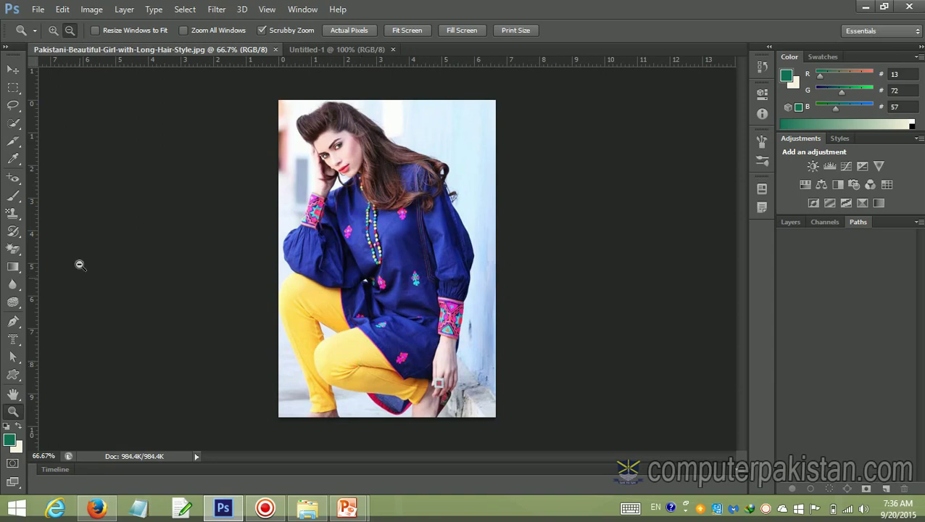
Look through the Eraser, History Brush, Stamp and Brush tool groups and the variants they offer
{"action": "left_click", "coordinate": [12, 250]}
{"action": "right_click", "coordinate": [11, 250]}
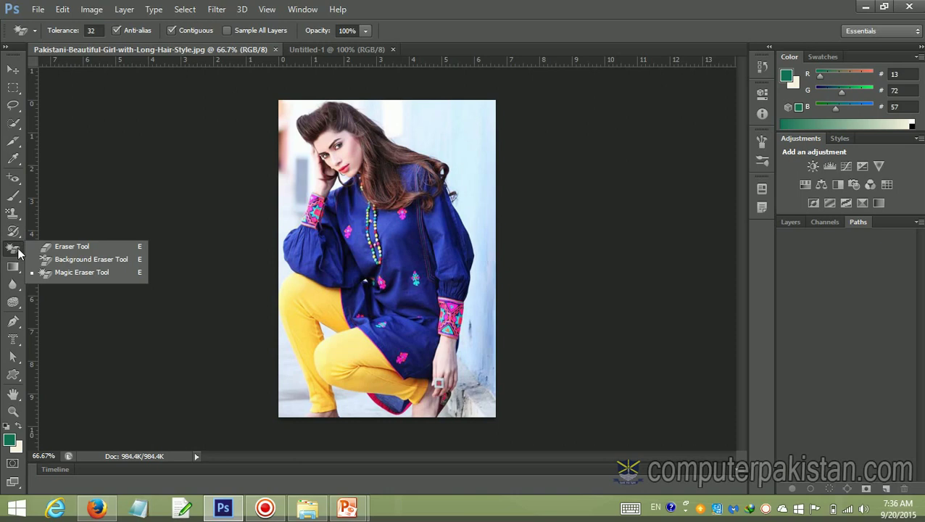
{"action": "right_click", "coordinate": [18, 249]}
{"action": "right_click", "coordinate": [16, 236]}
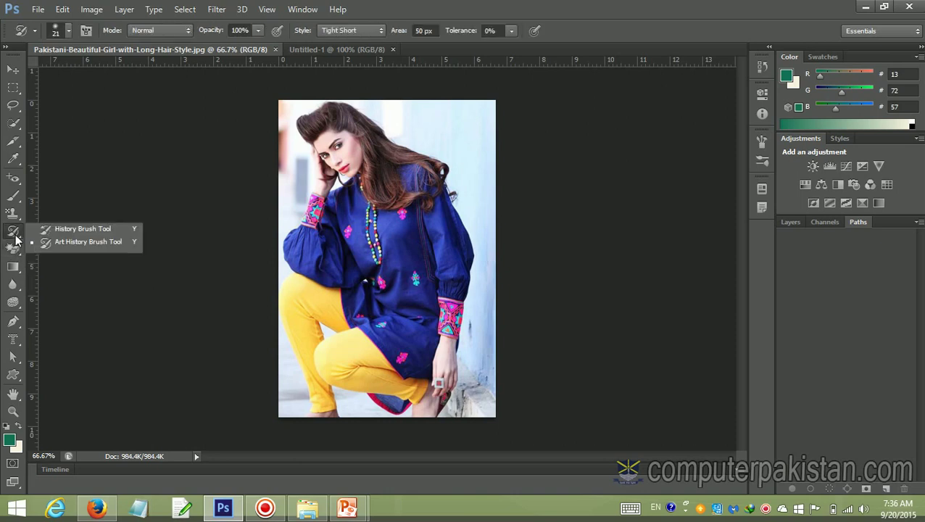
{"action": "left_click", "coordinate": [14, 214]}
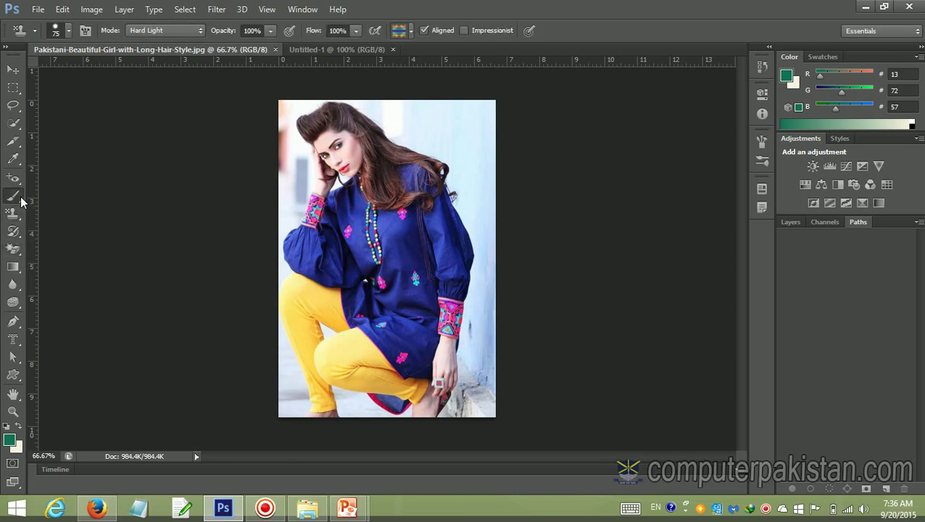
{"action": "right_click", "coordinate": [22, 200]}
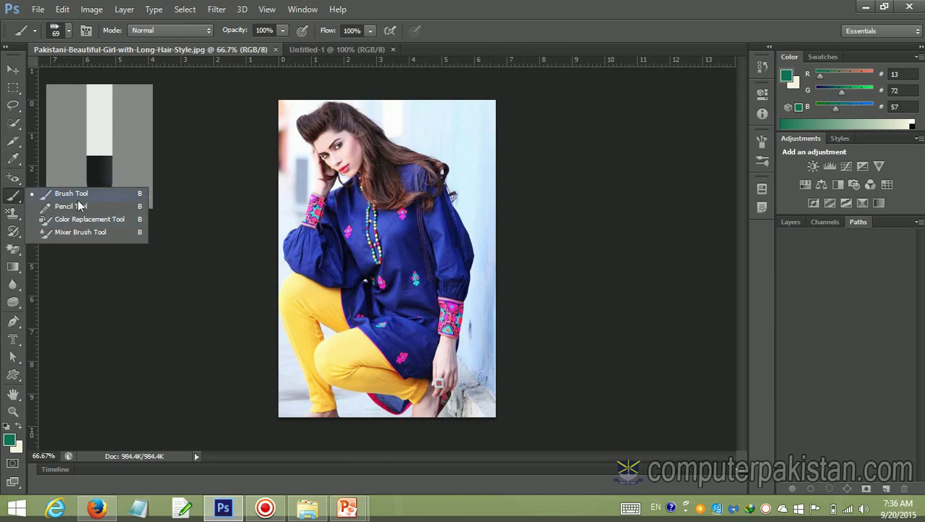
{"action": "left_click", "coordinate": [197, 297]}
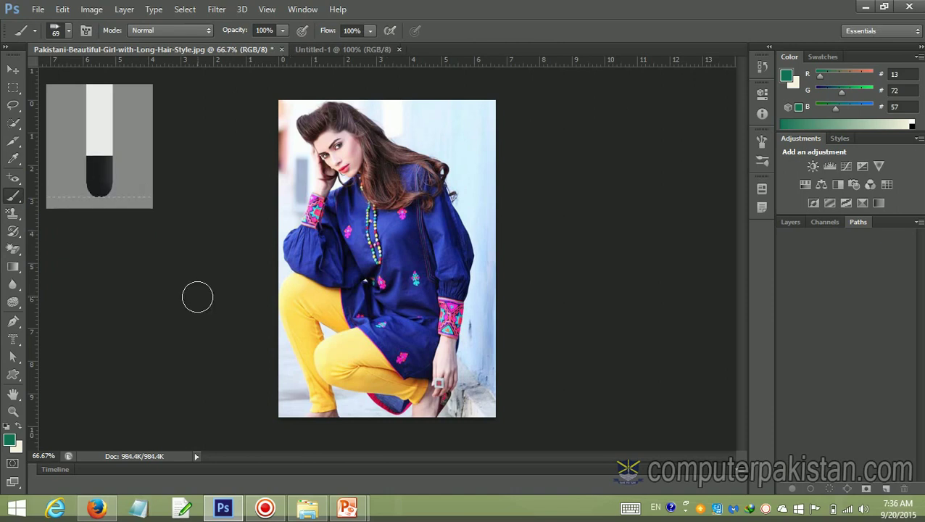
Sample the yellow of the model's trousers with the Eyedropper tool
{"action": "left_click", "coordinate": [13, 160]}
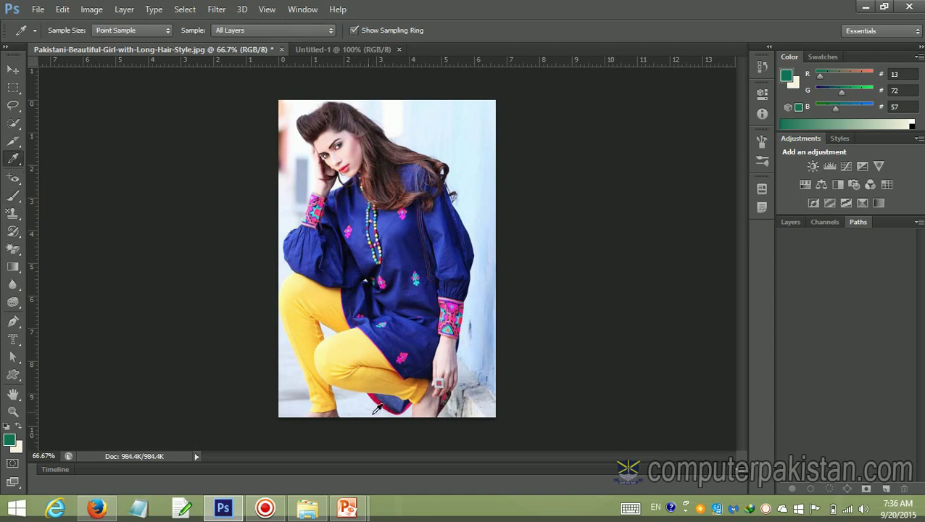
{"action": "left_click", "coordinate": [357, 353]}
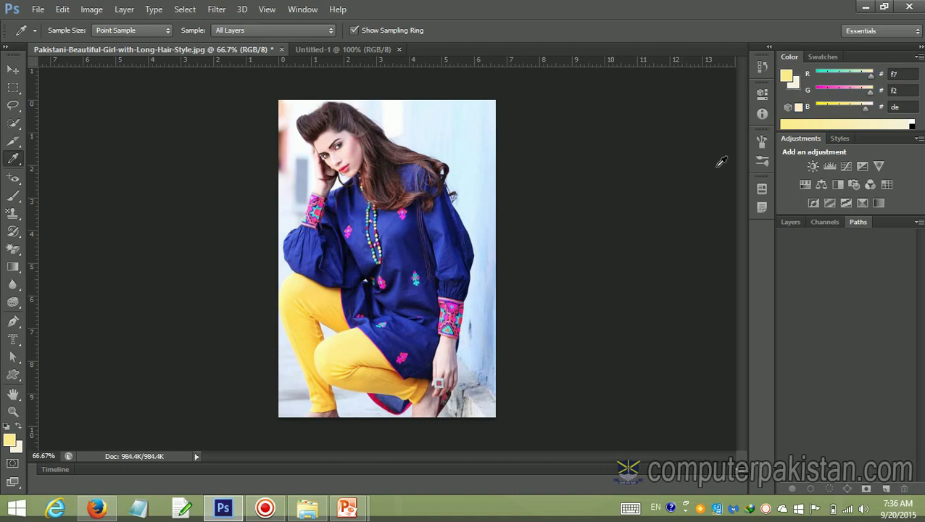
{"action": "left_click", "coordinate": [350, 346]}
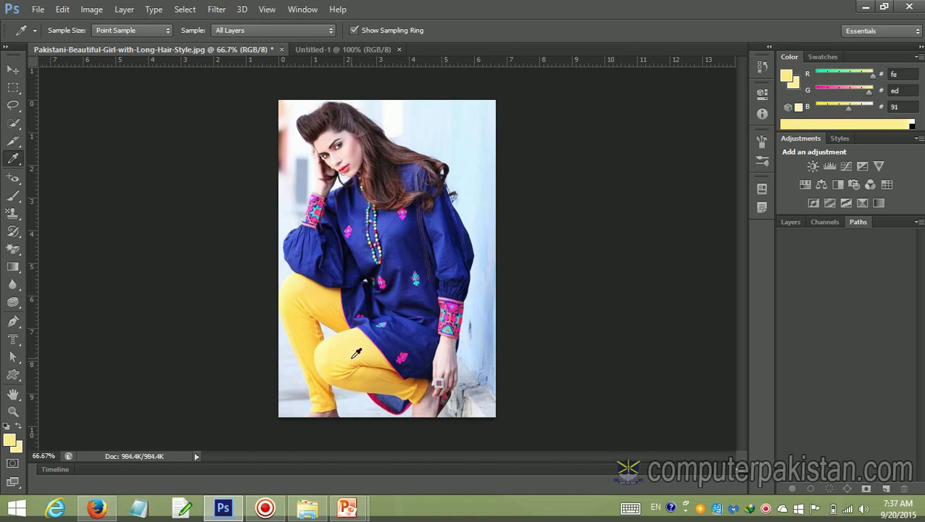
Set the foreground color to dark blue 000033
{"action": "left_click", "coordinate": [789, 77]}
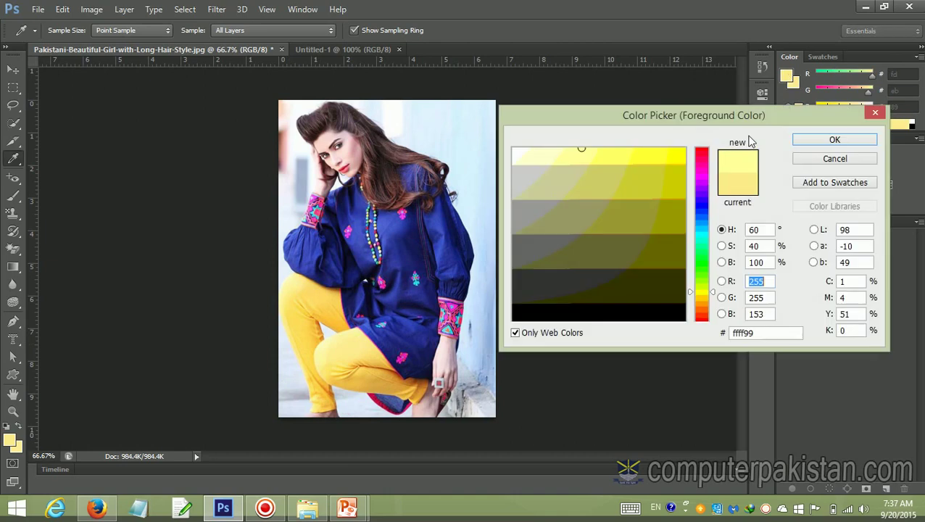
{"action": "left_click", "coordinate": [702, 210]}
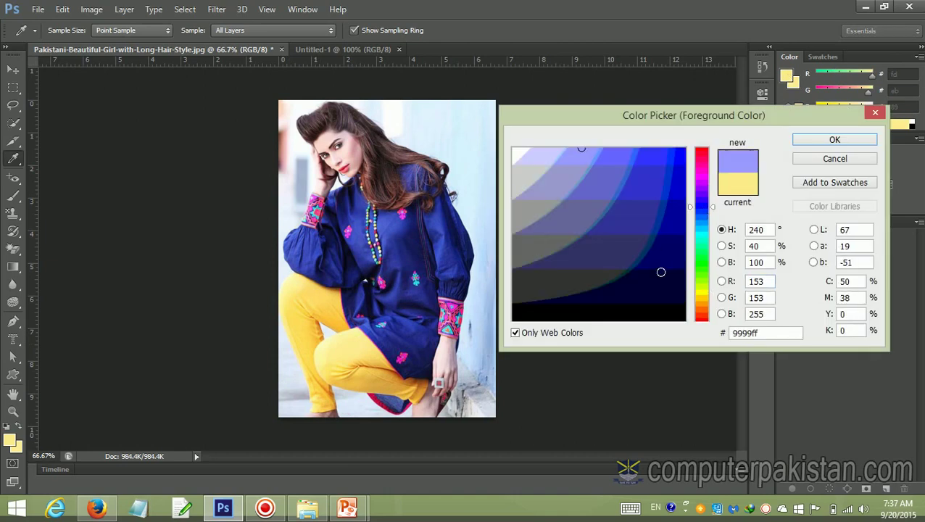
{"action": "left_click", "coordinate": [676, 288]}
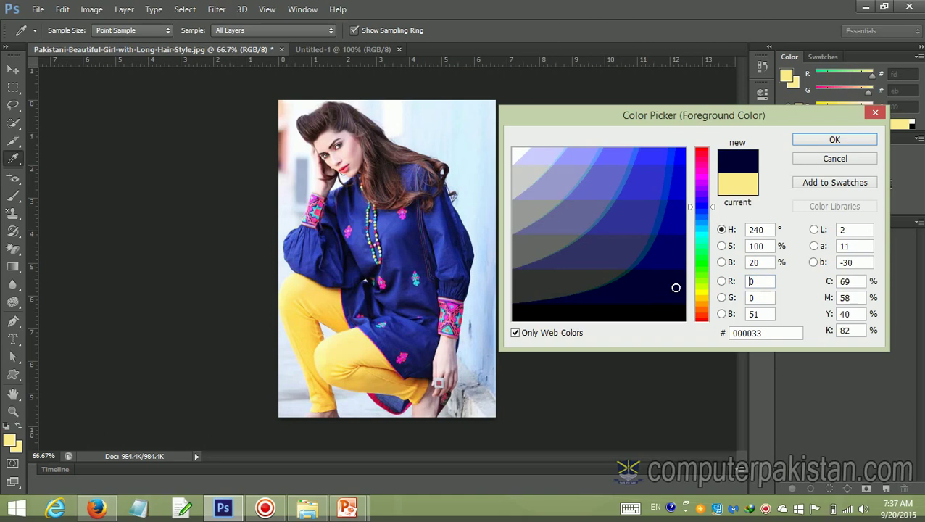
{"action": "left_click", "coordinate": [832, 140]}
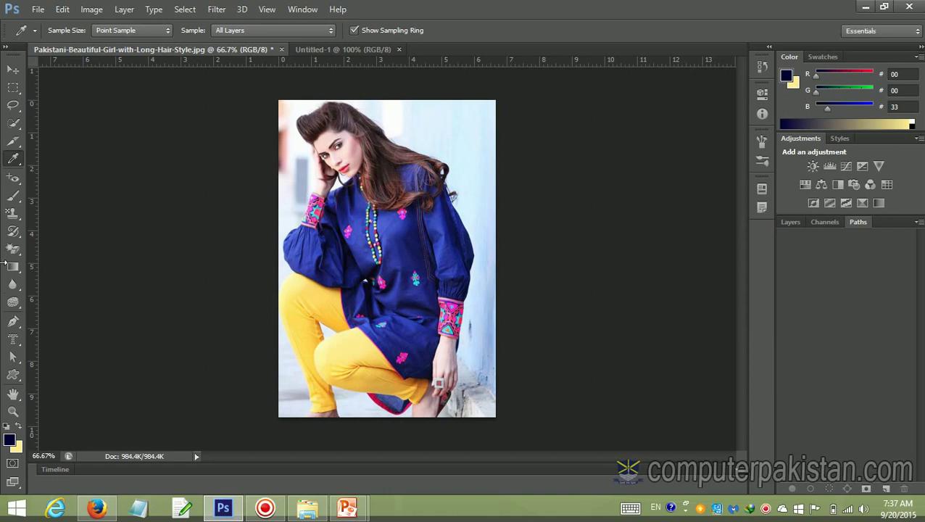
Paint over the yellow trousers with the Color Replacement tool in Color mode using the dark blue foreground
{"action": "left_click", "coordinate": [10, 197]}
{"action": "left_click", "coordinate": [50, 219]}
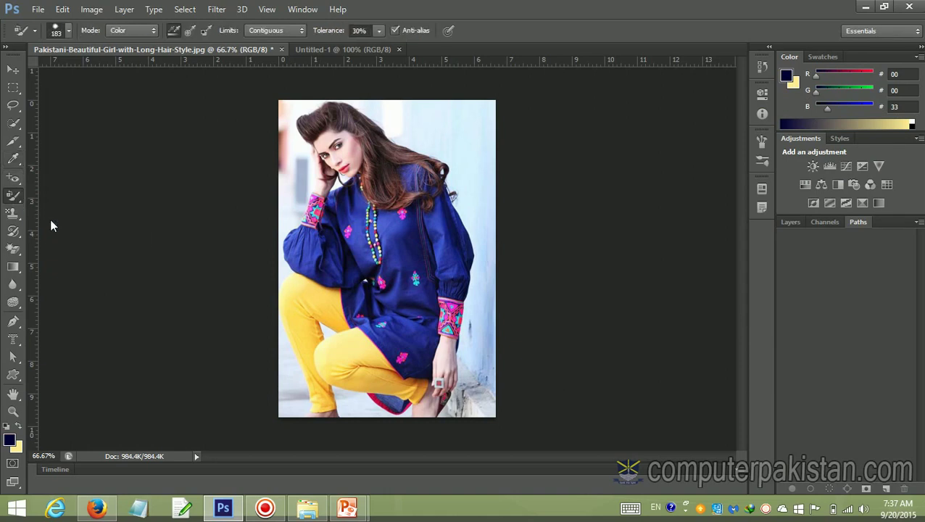
{"action": "mouse_move", "coordinate": [285, 309]}
{"action": "left_mouse_down"}
{"action": "mouse_move", "coordinate": [341, 386]}
{"action": "mouse_move", "coordinate": [330, 354]}
{"action": "mouse_move", "coordinate": [413, 408]}
{"action": "mouse_move", "coordinate": [300, 280]}
{"action": "mouse_move", "coordinate": [310, 278]}
{"action": "mouse_move", "coordinate": [325, 295]}
{"action": "mouse_move", "coordinate": [340, 283]}
{"action": "mouse_move", "coordinate": [331, 306]}
{"action": "mouse_move", "coordinate": [372, 373]}
{"action": "mouse_move", "coordinate": [416, 404]}
{"action": "mouse_move", "coordinate": [423, 385]}
{"action": "mouse_move", "coordinate": [415, 376]}
{"action": "mouse_move", "coordinate": [429, 384]}
{"action": "mouse_move", "coordinate": [372, 353]}
{"action": "mouse_move", "coordinate": [380, 375]}
{"action": "mouse_move", "coordinate": [302, 388]}
{"action": "mouse_move", "coordinate": [335, 389]}
{"action": "mouse_move", "coordinate": [336, 379]}
{"action": "mouse_move", "coordinate": [332, 406]}
{"action": "mouse_move", "coordinate": [332, 286]}
{"action": "mouse_move", "coordinate": [314, 328]}
{"action": "left_mouse_up"}
Set the background color to dark blue 000033 as well
{"action": "left_click", "coordinate": [796, 84]}
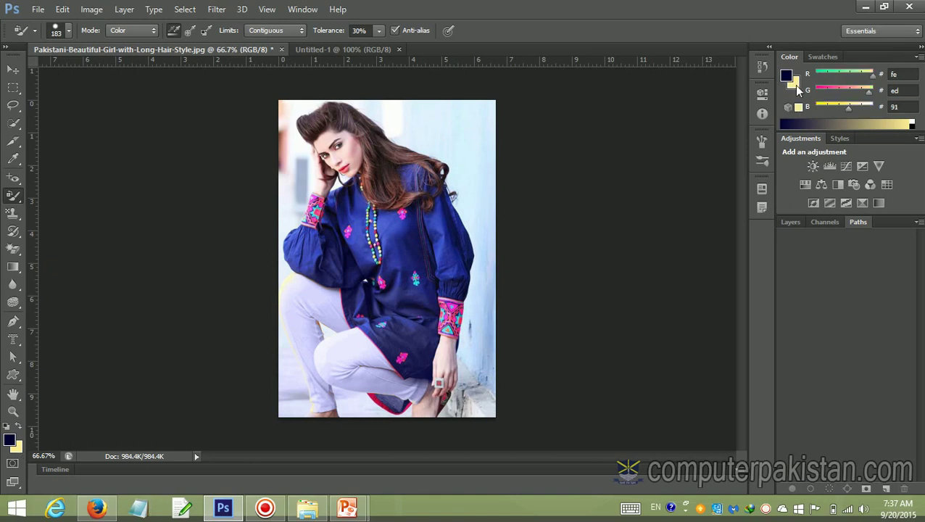
{"action": "left_click", "coordinate": [796, 85]}
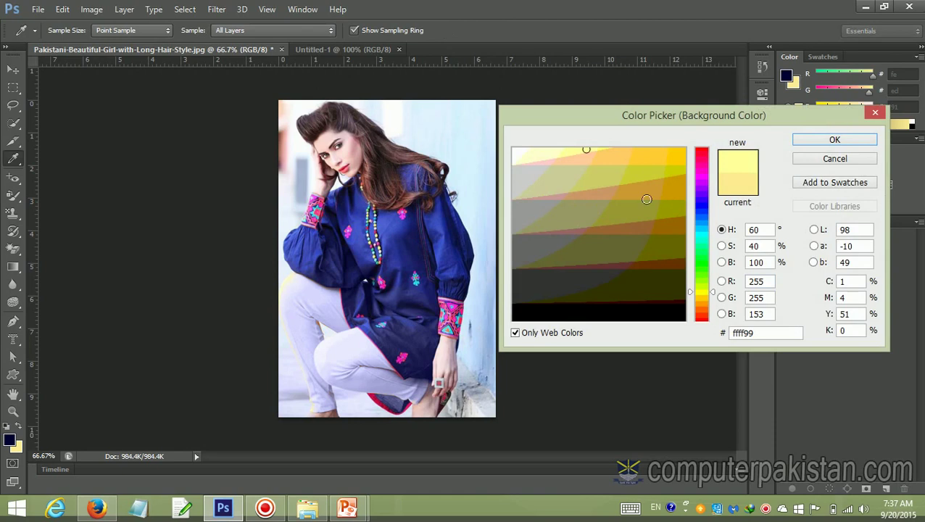
{"action": "left_click", "coordinate": [700, 203]}
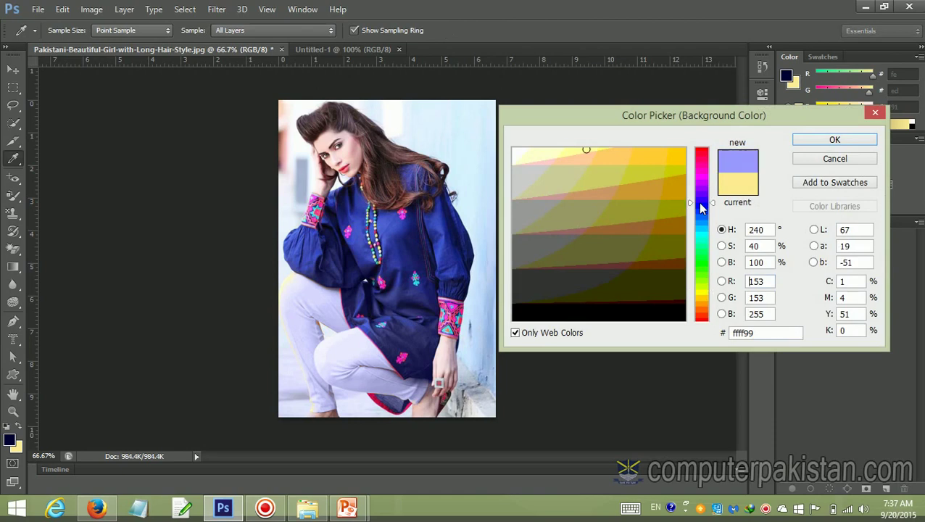
{"action": "left_click", "coordinate": [671, 288]}
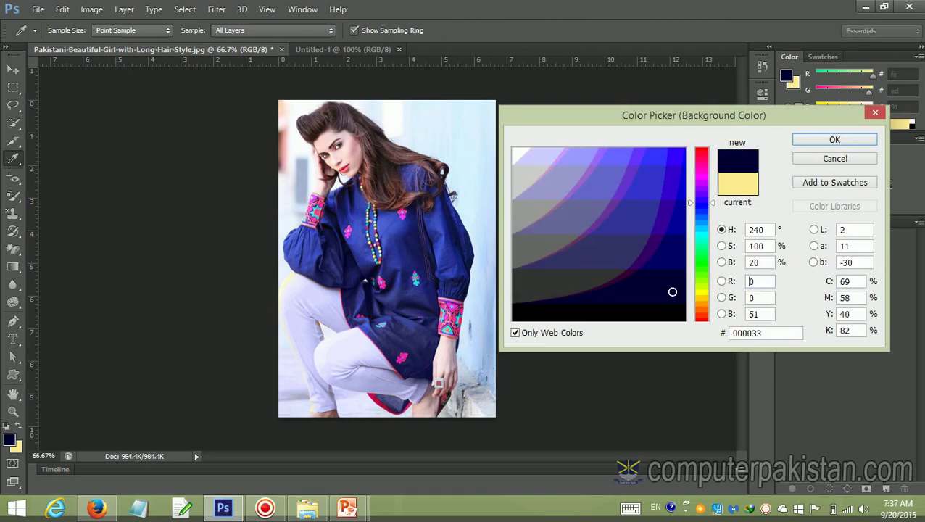
{"action": "left_click", "coordinate": [798, 141]}
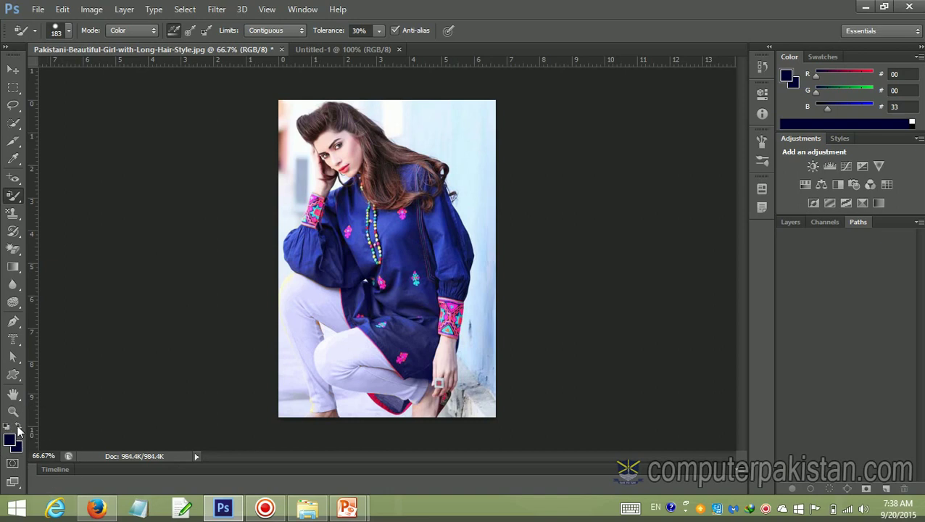
Set the background color to light lavender ccccff and swap the foreground and background colors
{"action": "left_click", "coordinate": [17, 451]}
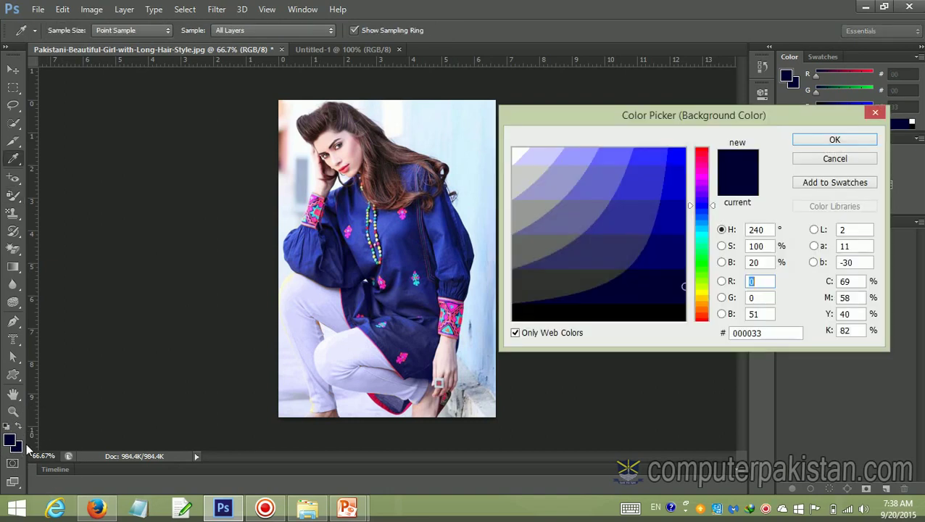
{"action": "left_click", "coordinate": [519, 159]}
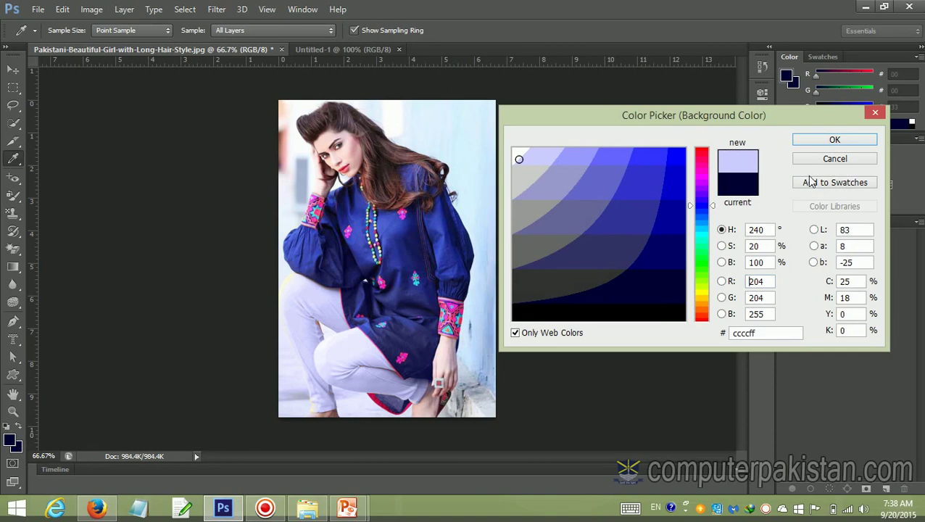
{"action": "left_click", "coordinate": [827, 140]}
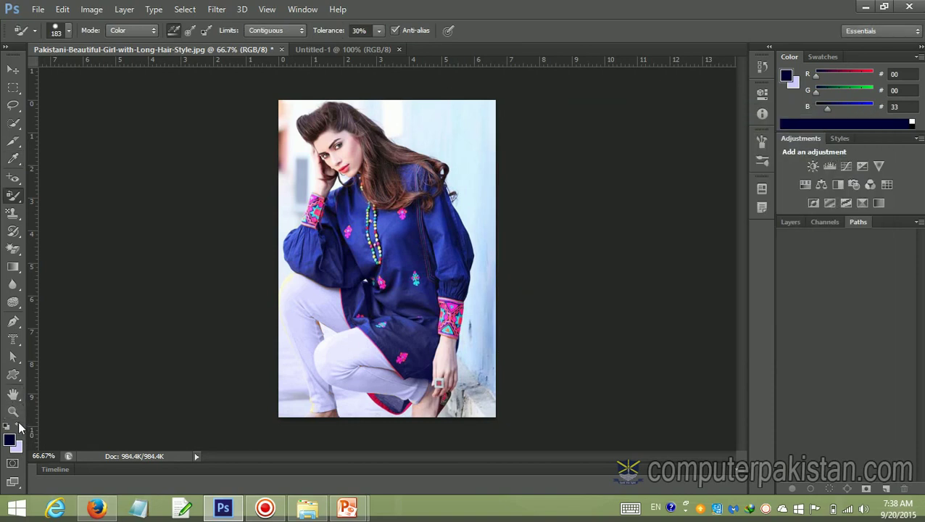
{"action": "left_click", "coordinate": [19, 429]}
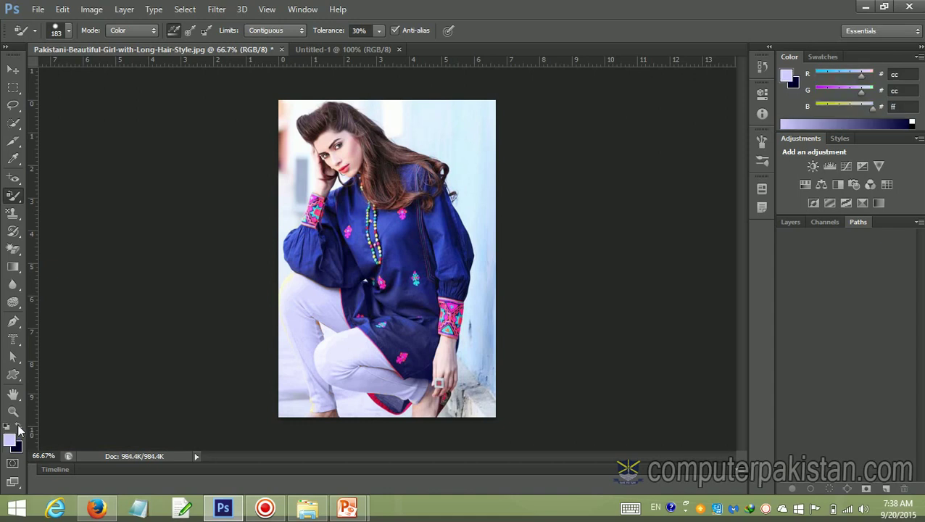
Show the photo in Full Screen Mode With Menu Bar and in Full Screen Mode, and return to the standard screen
{"action": "left_click", "coordinate": [11, 483]}
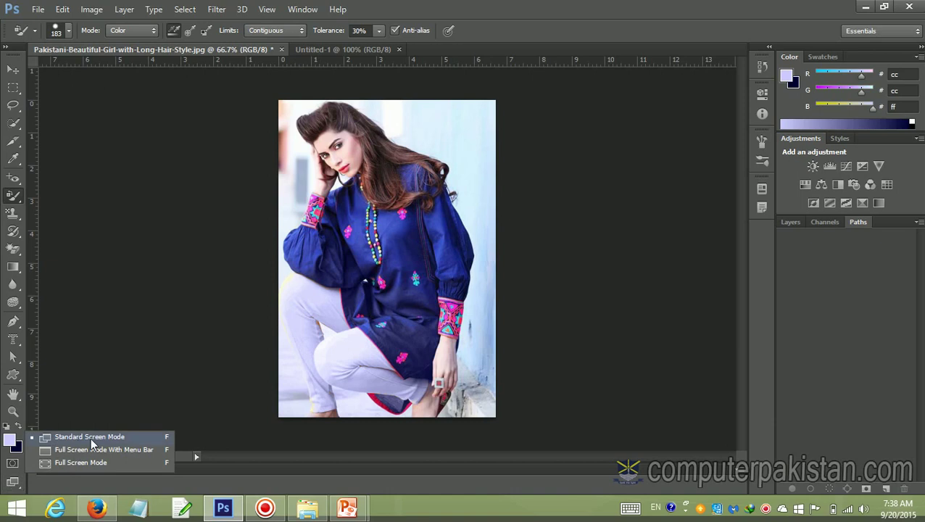
{"action": "left_click", "coordinate": [90, 438]}
{"action": "left_click", "coordinate": [24, 483]}
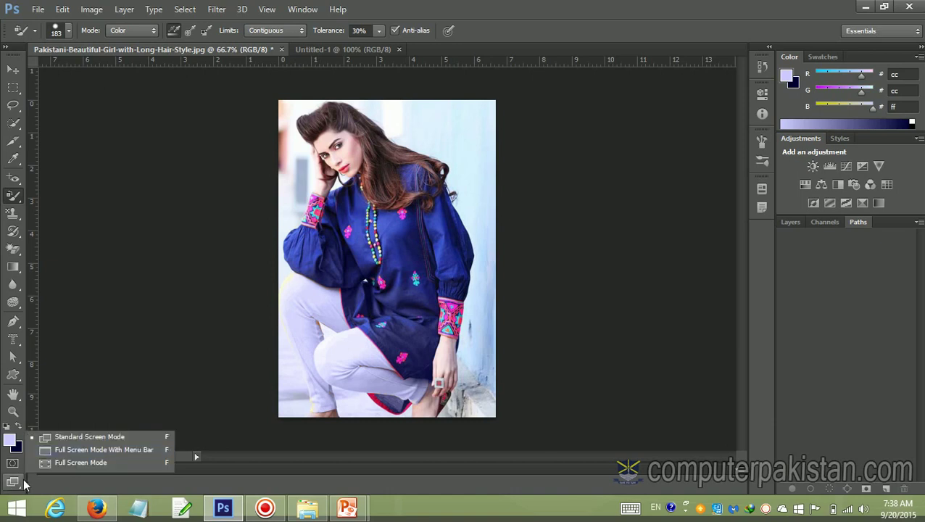
{"action": "left_click", "coordinate": [64, 448]}
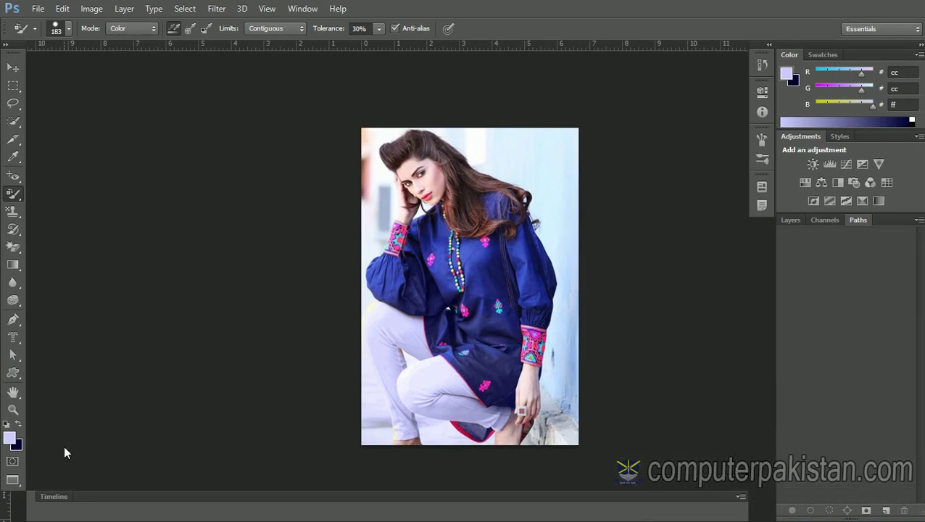
{"action": "left_click", "coordinate": [12, 480]}
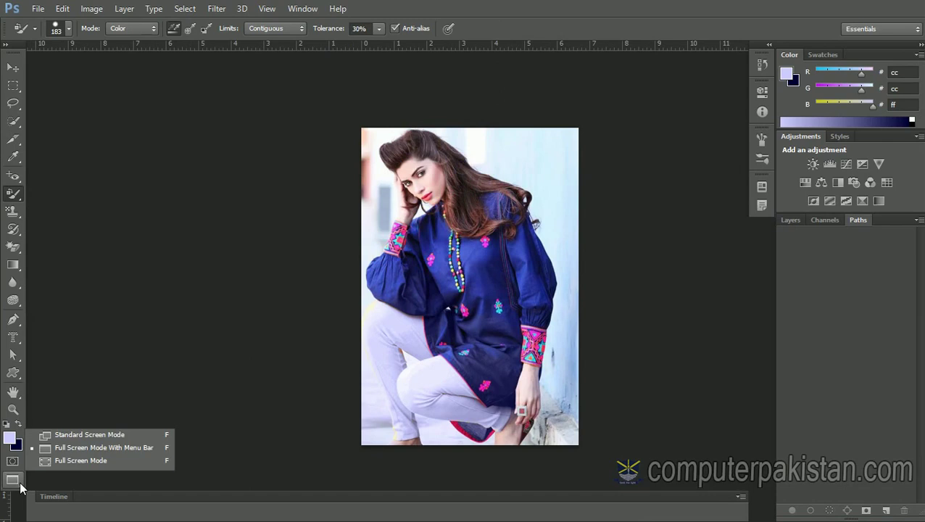
{"action": "left_click", "coordinate": [74, 460]}
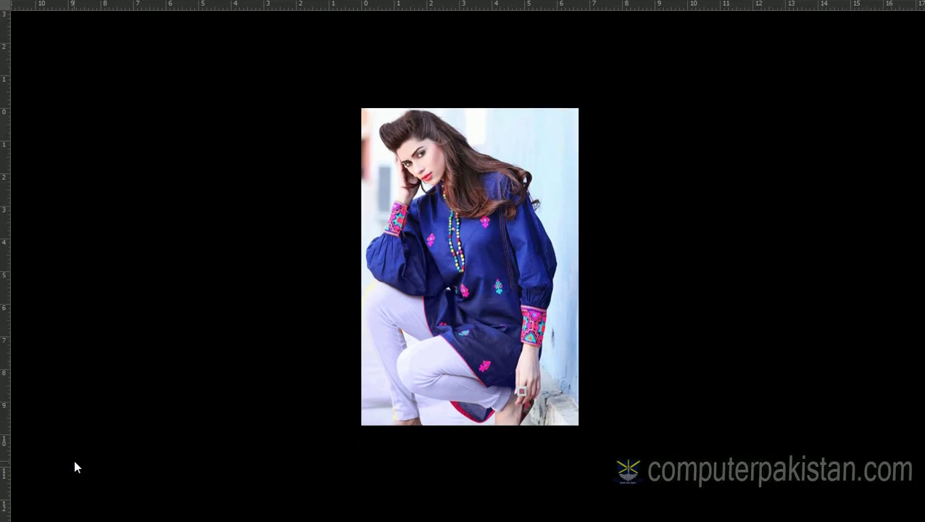
{"action": "key", "text": "Escape"}
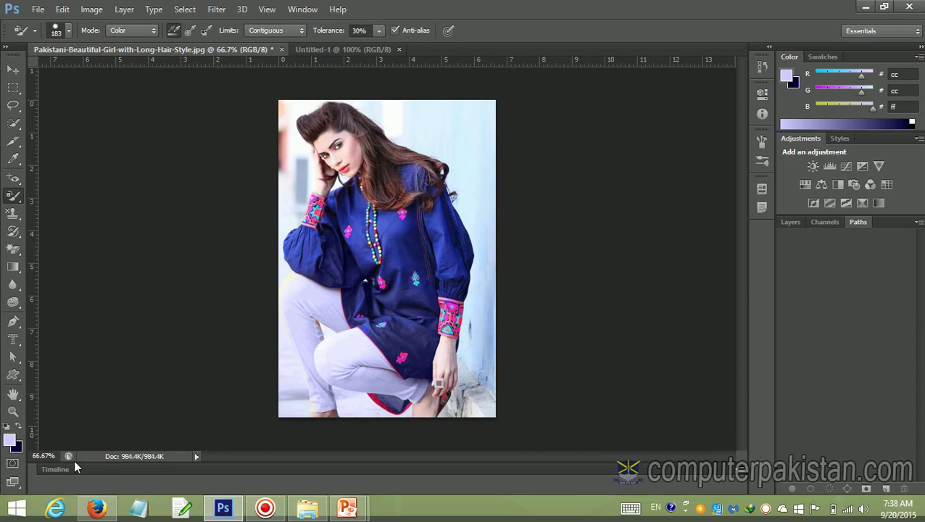
Cycle the photo's display once through the screen modes back to Standard Screen Mode
{"action": "left_click", "coordinate": [17, 484]}
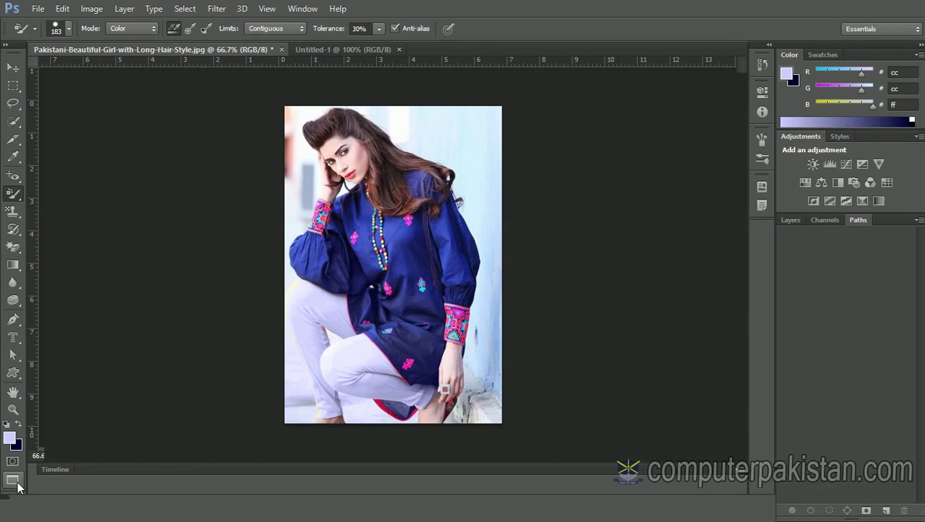
{"action": "left_click", "coordinate": [18, 484]}
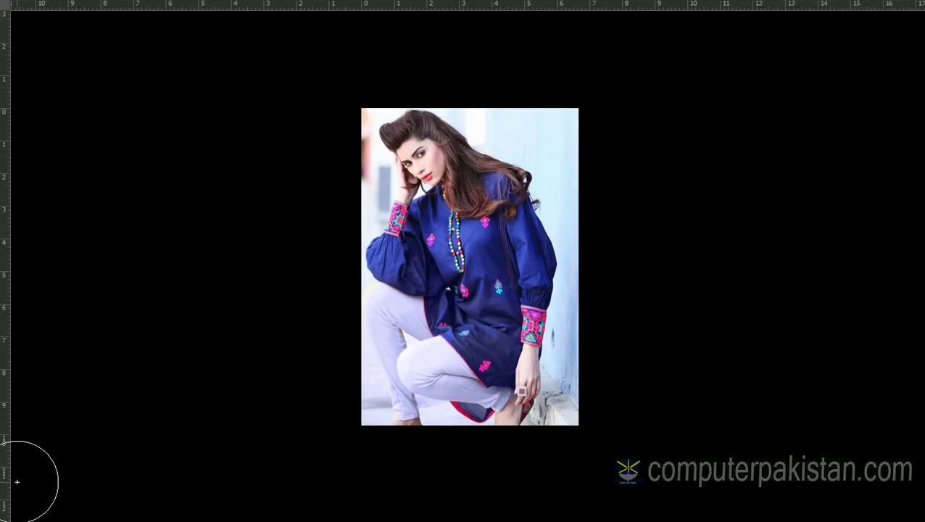
{"action": "key", "text": "f"}
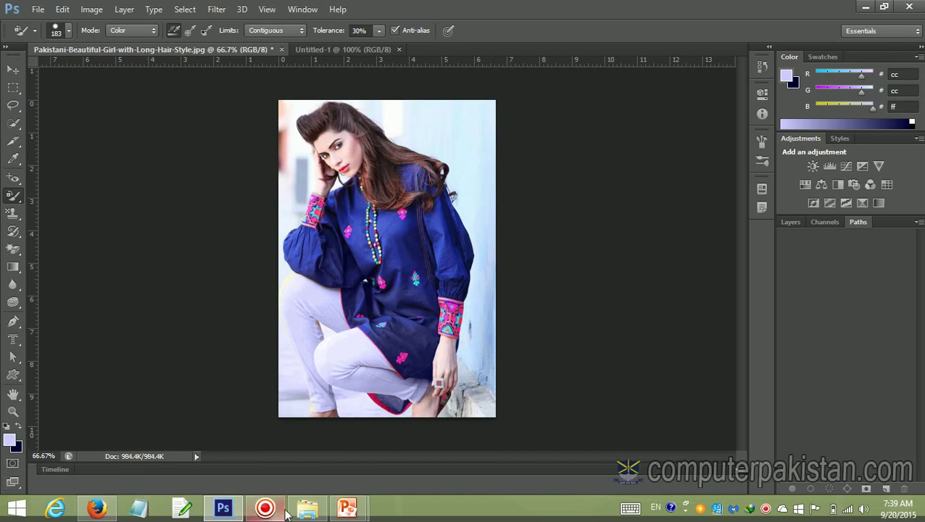
Switch to the PowerPoint presentation Adobe Photoshop CS6.pptx and show slide 27, Zoom Tool
{"action": "mouse_move", "coordinate": [347, 509]}
{"action": "left_click", "coordinate": [288, 441]}
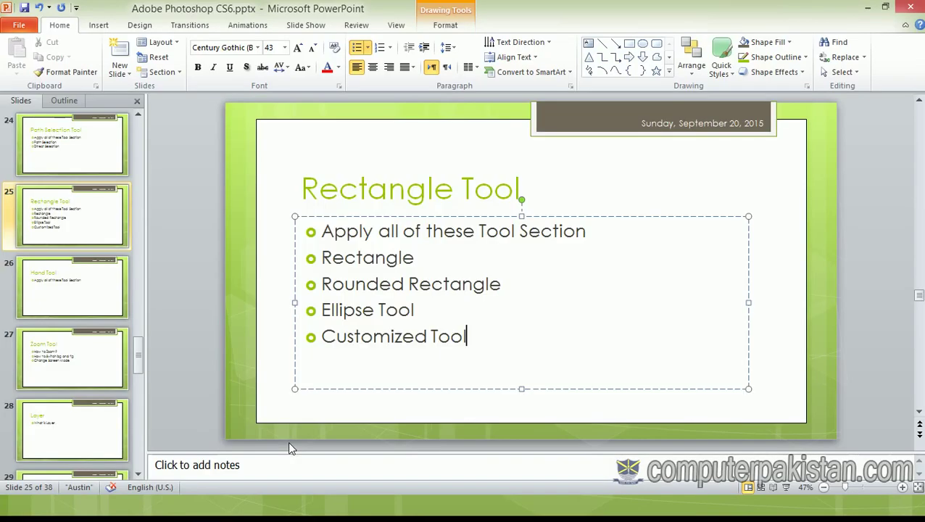
{"action": "left_click", "coordinate": [107, 428]}
{"action": "left_click", "coordinate": [77, 352]}
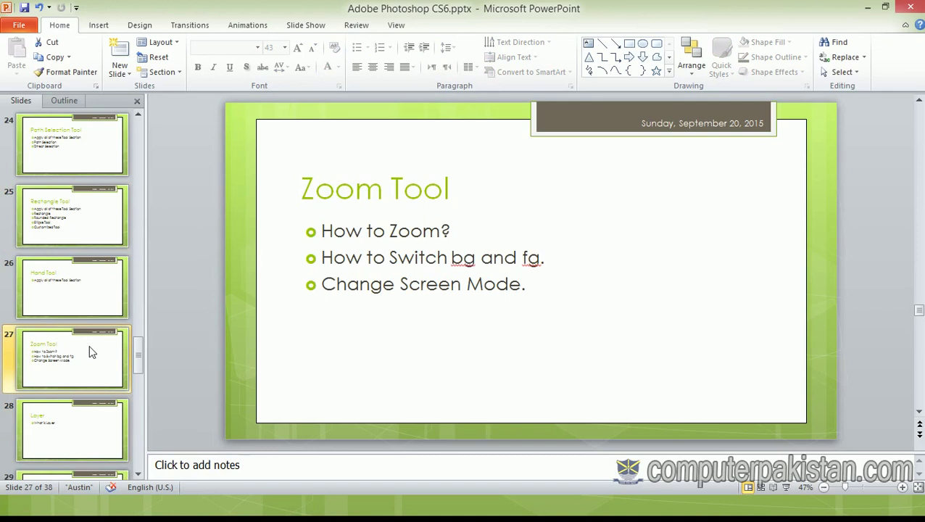